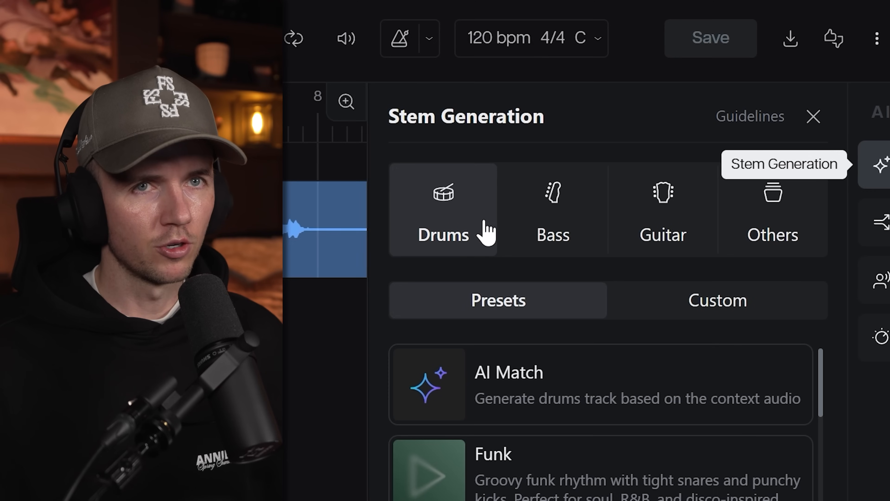
Step: Look through the preset stems offered for bass, guitar and other instruments
left_click(546, 237)
left_click(679, 237)
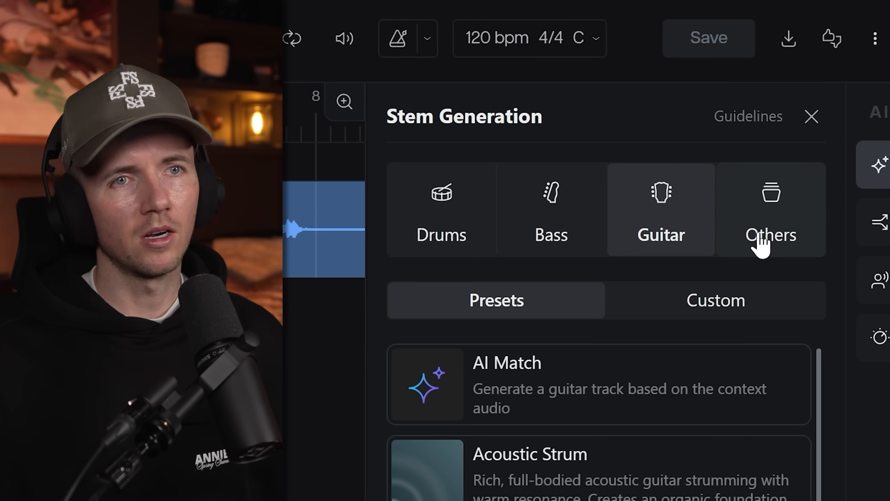
left_click(754, 239)
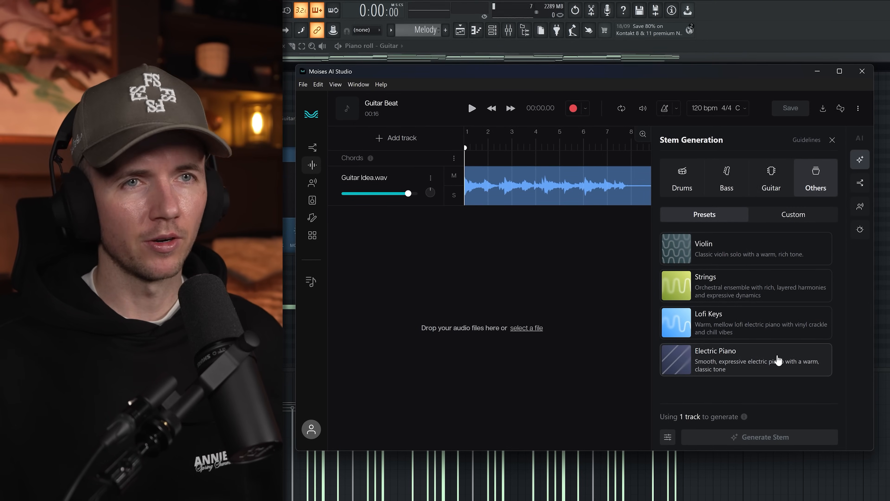
Step: Choose the AI Match preset for a guitar stem and toggle Creative Control
left_click(782, 182)
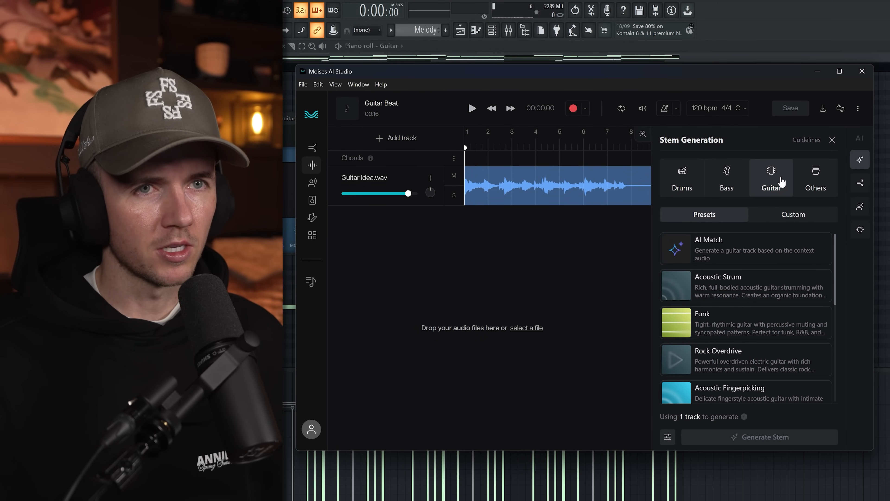
scroll(761, 344, "down", 5)
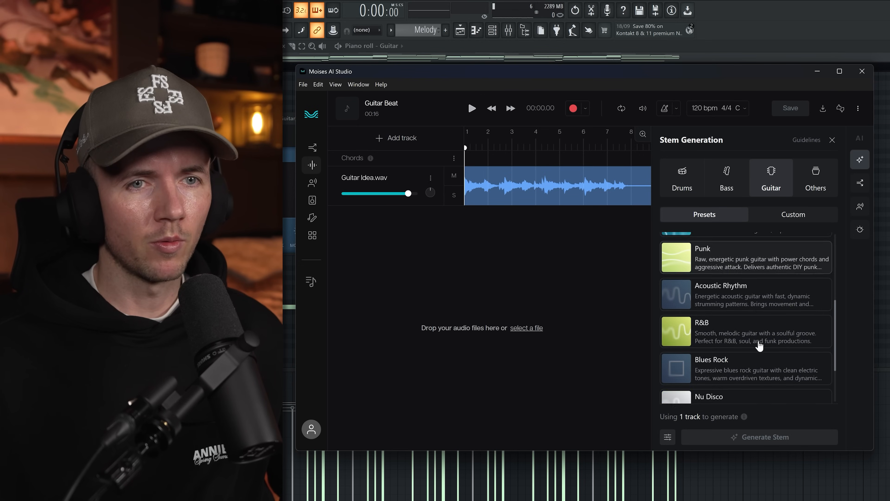
scroll(760, 346, "up", 5)
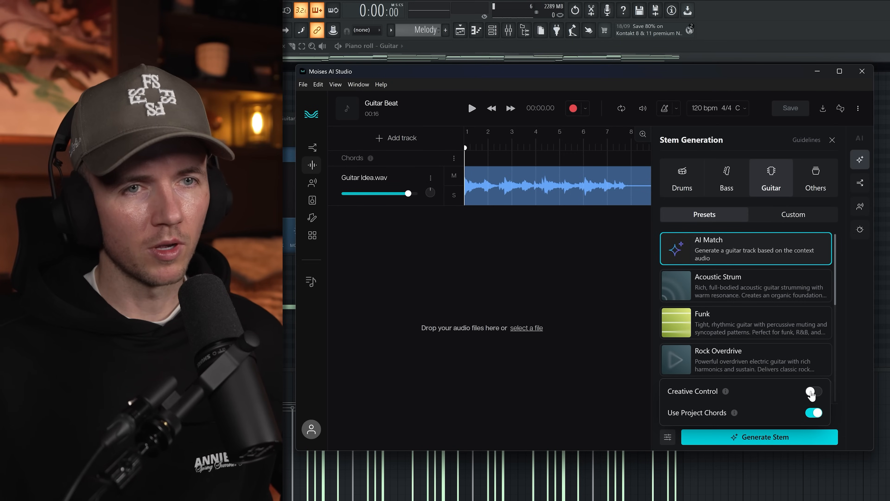
left_click(812, 391)
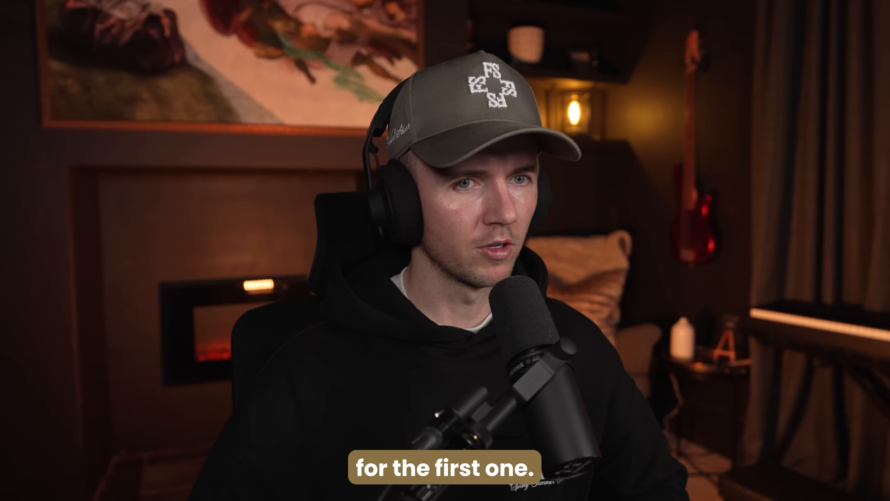
Step: Set the project tempo to 143 bpm and the root key to Bm
left_click(718, 109)
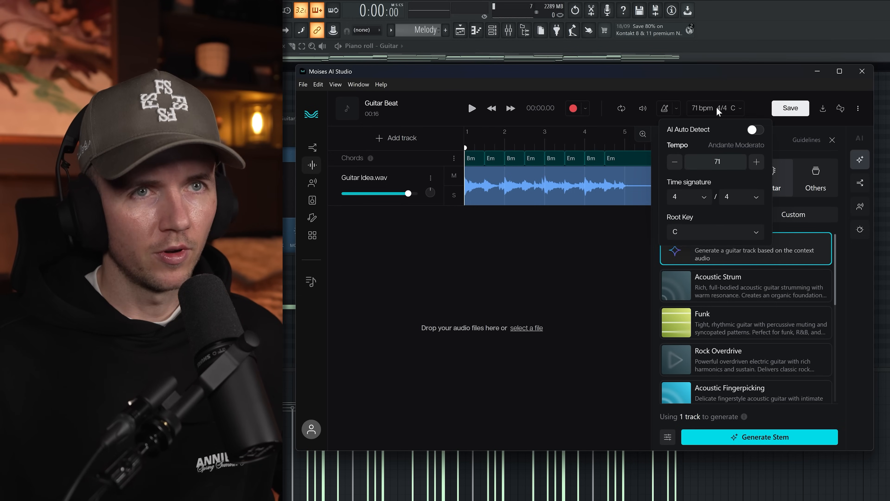
left_click(715, 231)
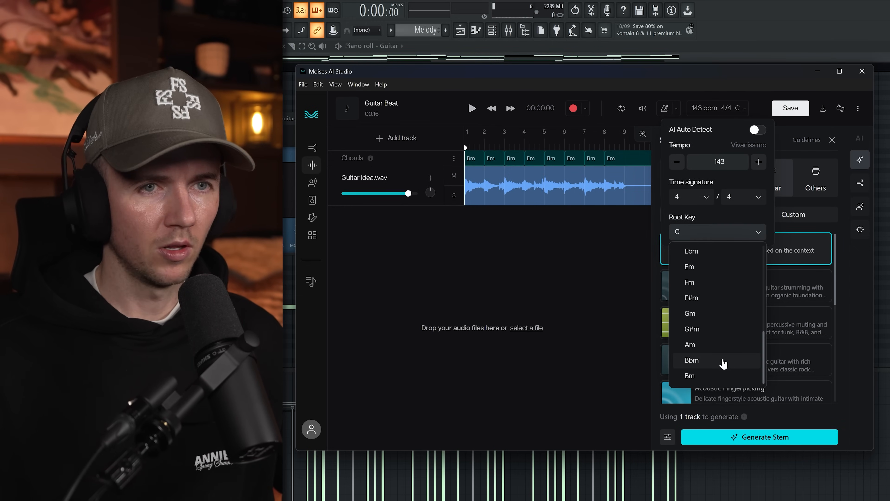
left_click(690, 376)
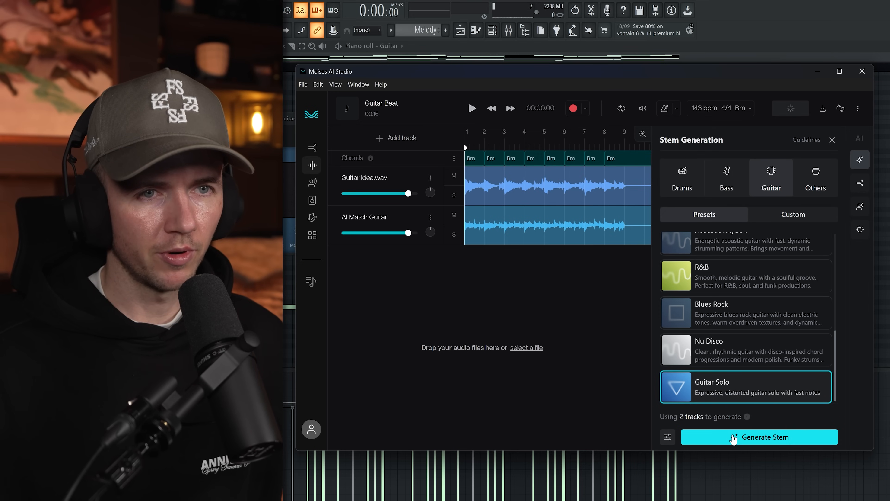
Step: Generate a Guitar Solo stem and a custom guitar stem from the prompt "Catchy nylon guitar lead with subtle articulations"
left_click(734, 437)
left_click(780, 216)
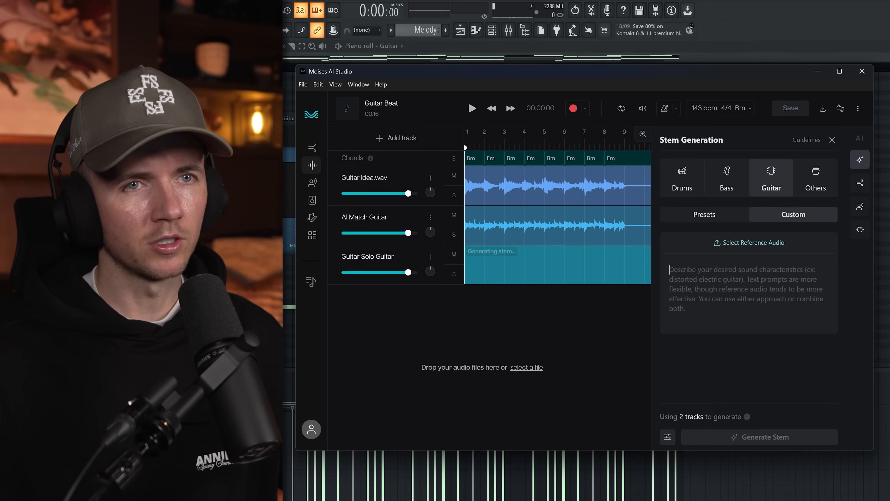
type("Catchy nylon guitar ")
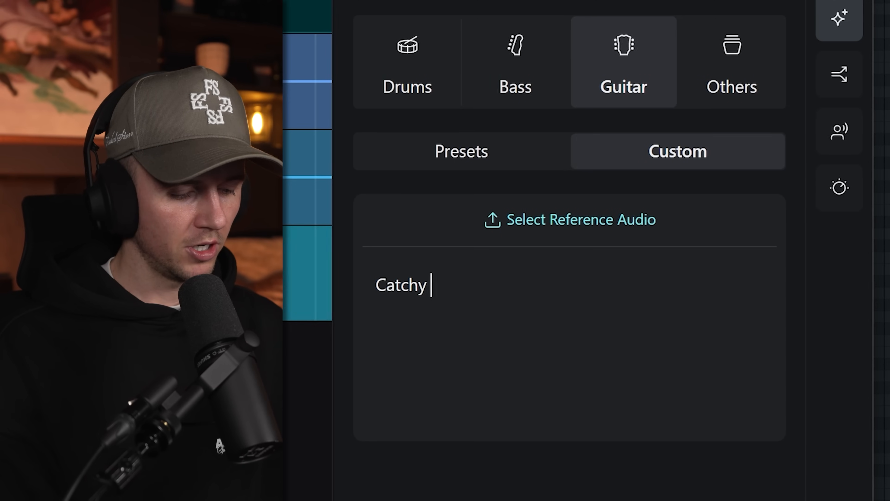
type("lead with subtle arti")
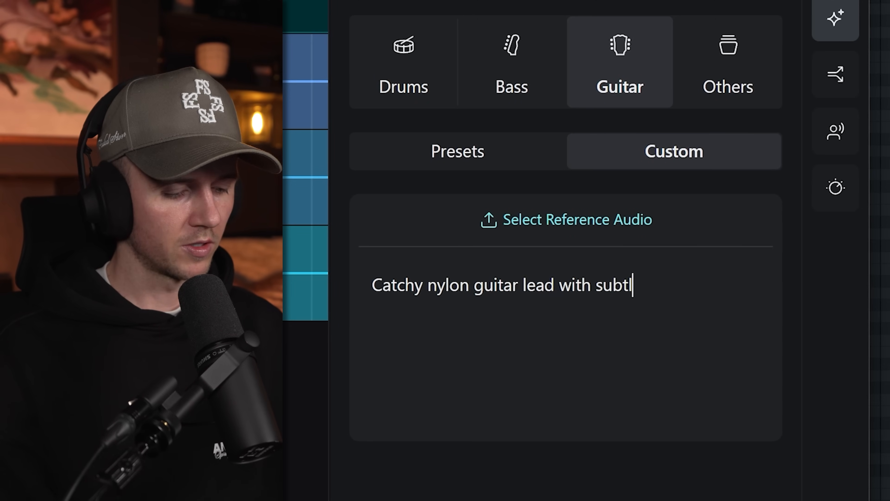
type("culation")
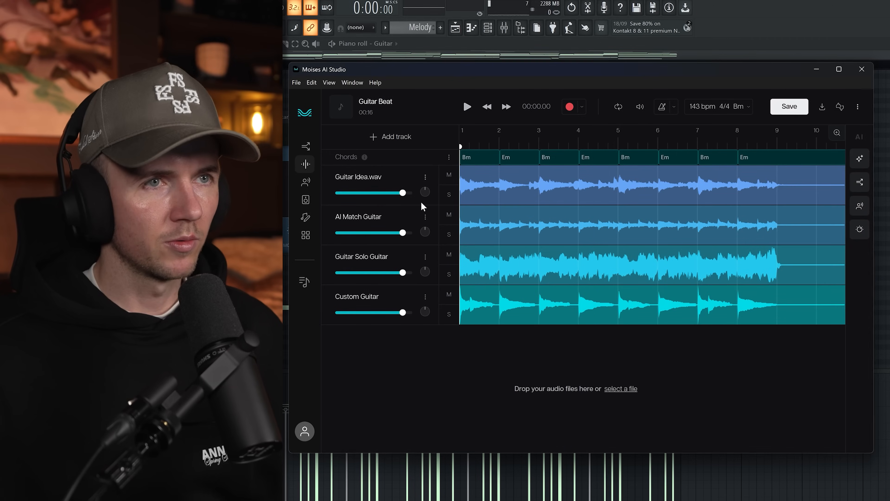
Step: Mute Custom Guitar and Guitar Solo Guitar, and audition AI Match Guitar with and without Guitar Idea.wav
left_click(449, 294)
left_click(449, 254)
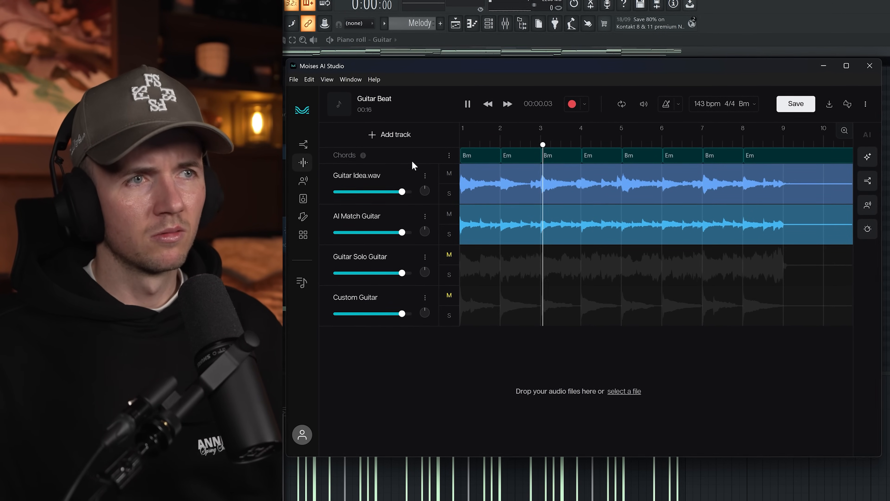
left_click(449, 174)
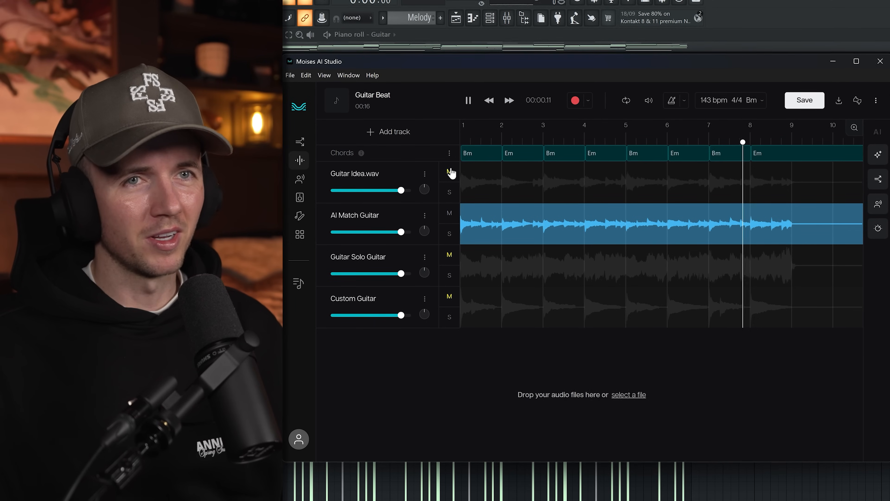
key("space")
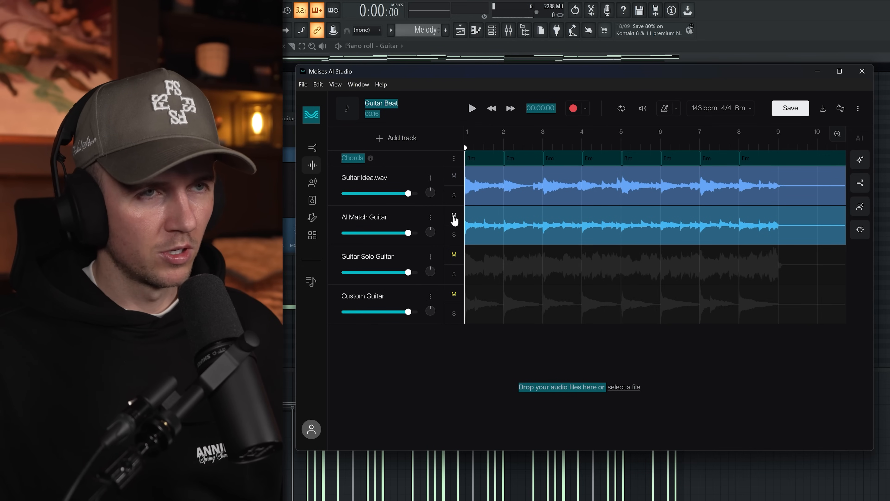
Step: Audition Guitar Solo Guitar at reduced volume in place of AI Match Guitar, and swap it for the Custom Guitar track
left_click(454, 216)
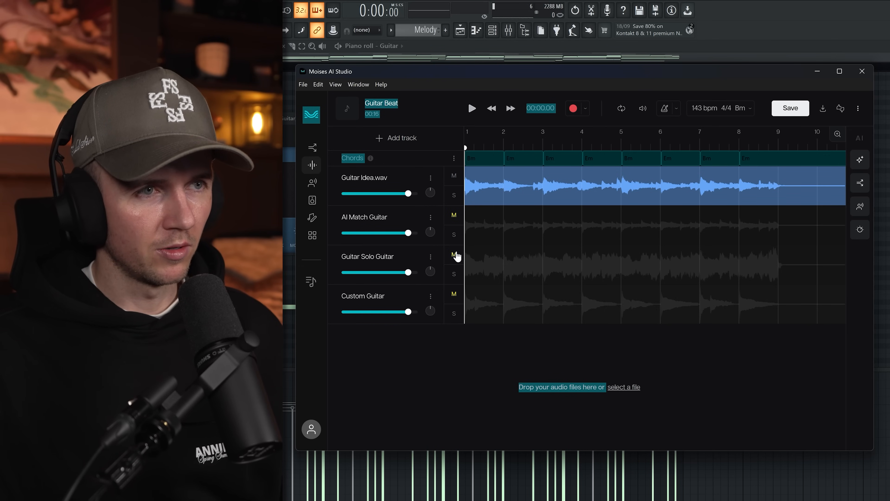
left_click(455, 255)
key("space")
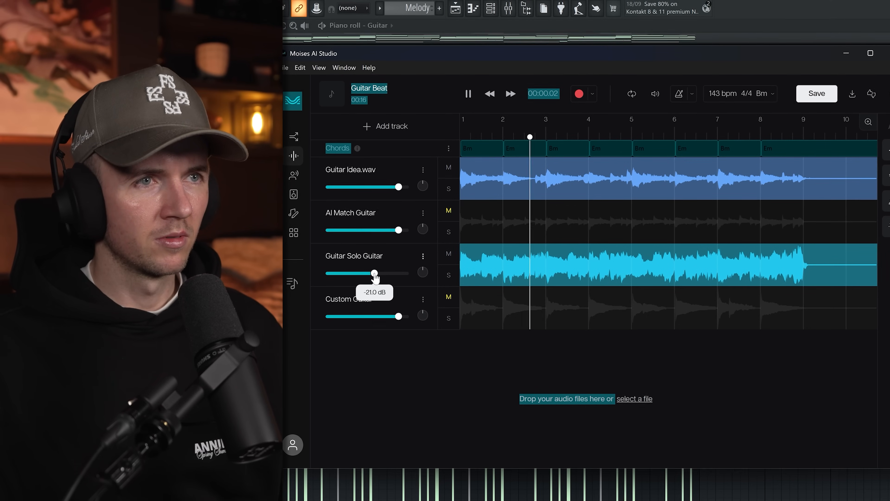
left_click_drag(377, 277, 384, 277)
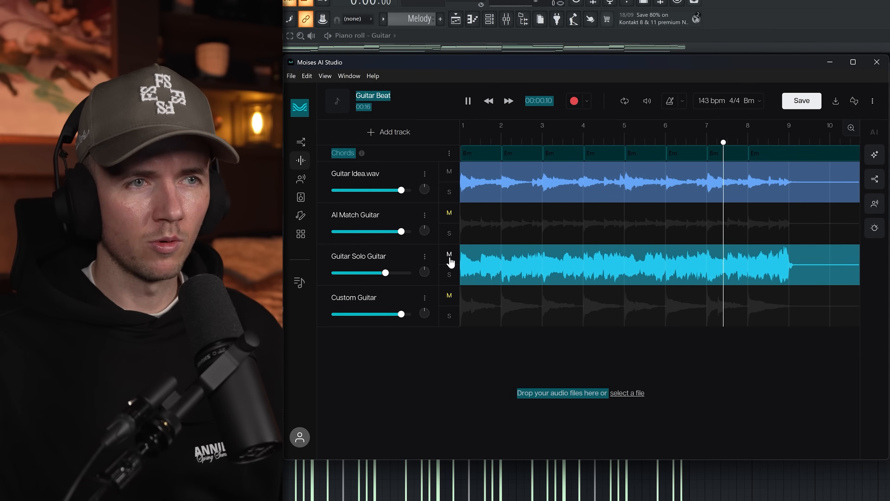
left_click(450, 254)
left_click(449, 296)
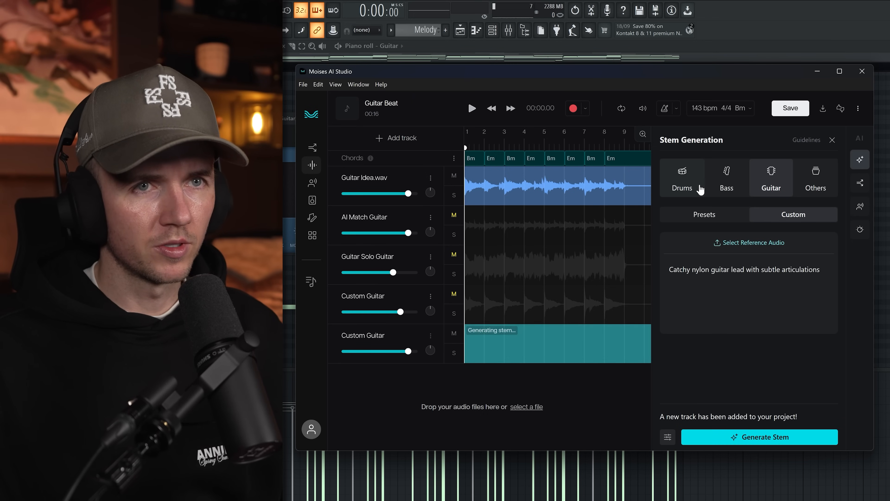
Step: Generate three more guitar stems from the AI Match, Acoustic Strum and R&B presets
left_click(705, 214)
left_click(764, 437)
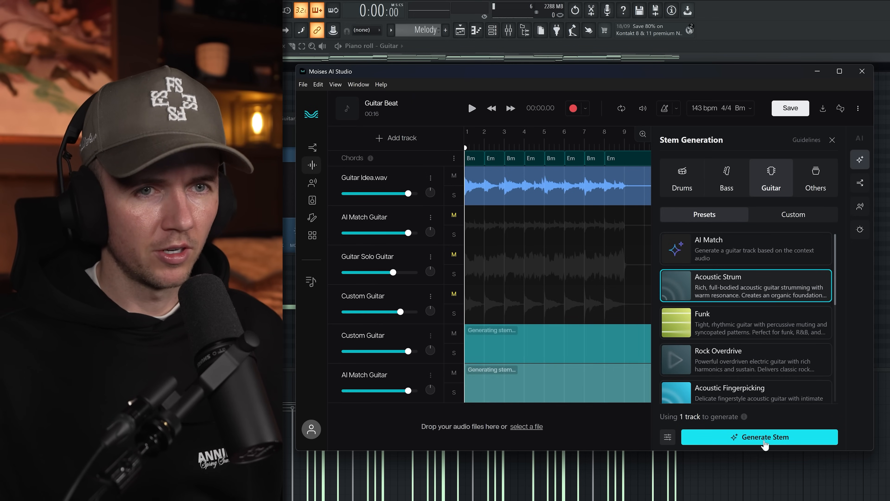
left_click(764, 440)
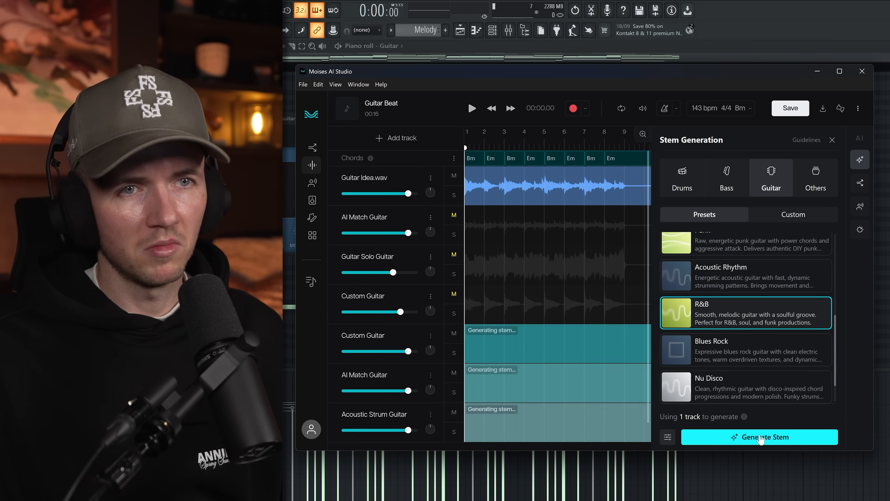
left_click(761, 439)
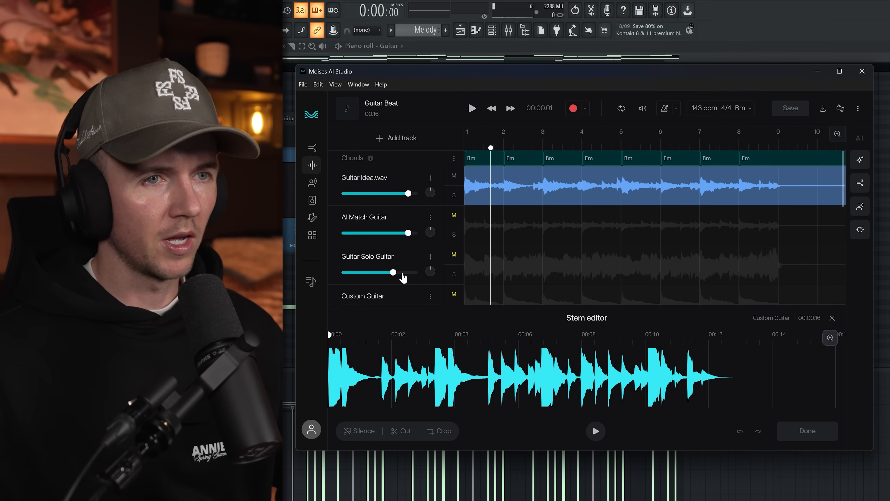
Step: Silence the first bar of the second Custom Guitar stem and lower that track's volume
left_click_drag(328, 375, 380, 375)
left_click(365, 430)
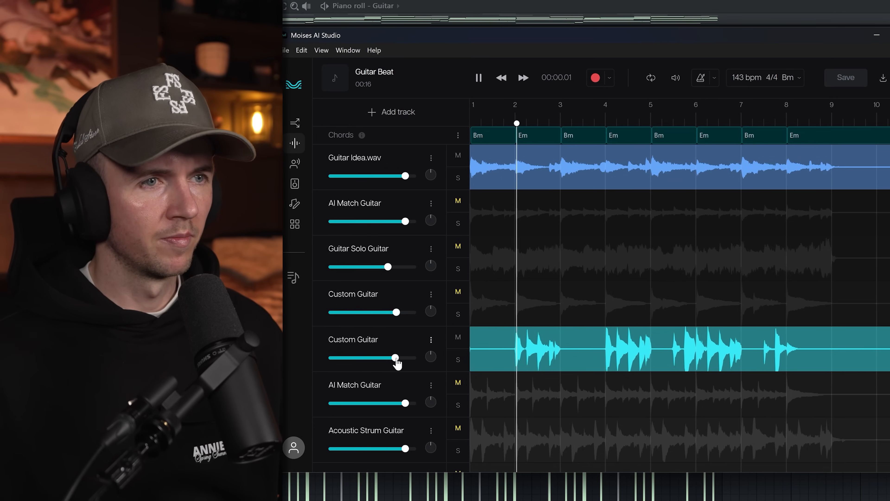
left_click_drag(395, 357, 390, 357)
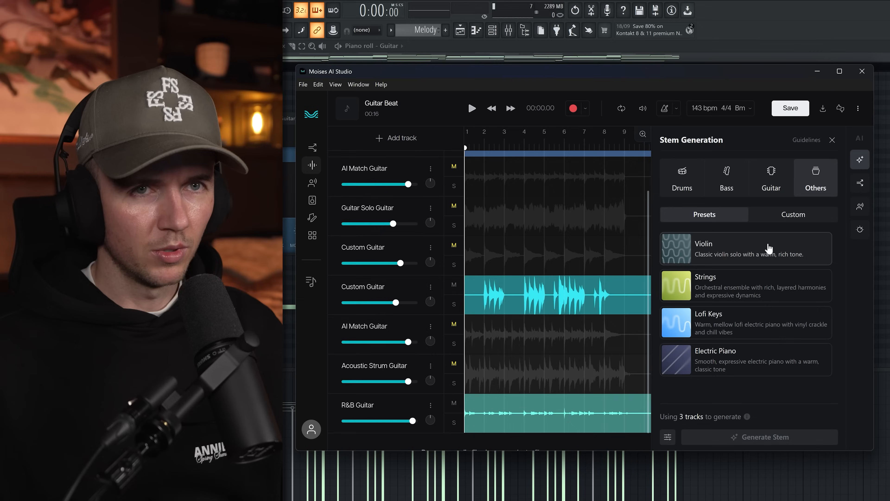
Step: Generate a Violin stem and an Electric Standard bass stem from the presets
left_click(768, 248)
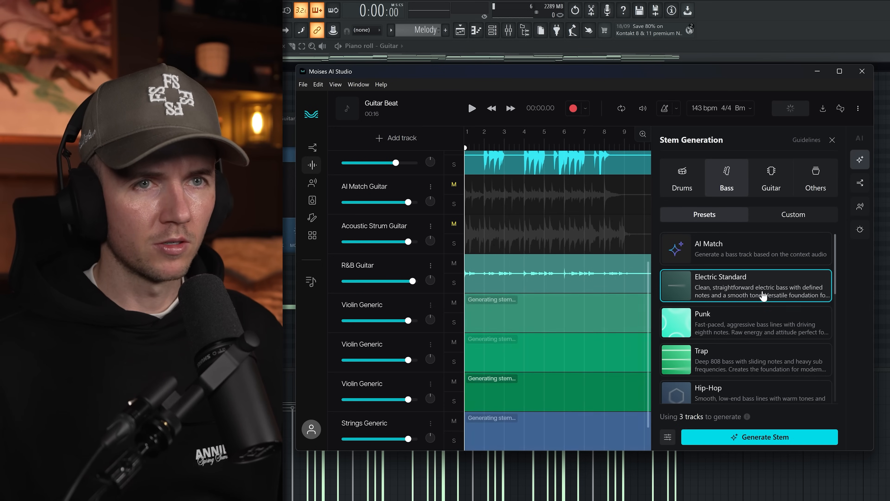
left_click(754, 436)
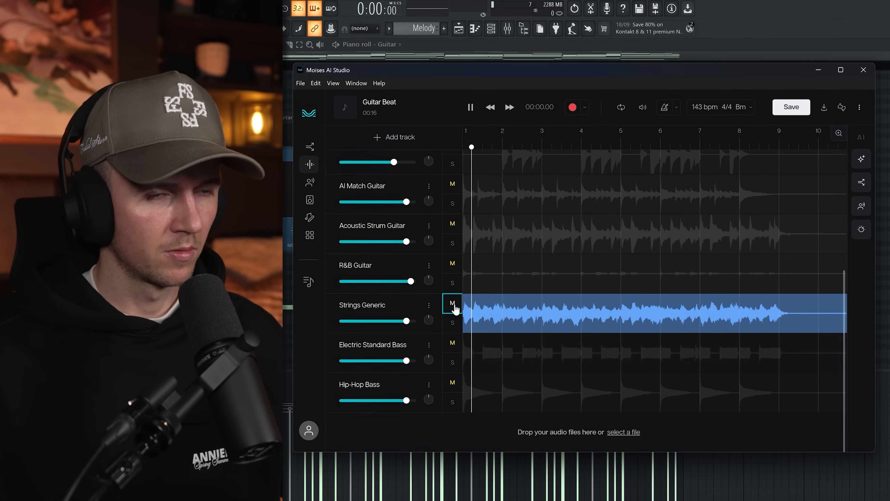
Step: Lower the volumes of the Strings Generic and Upright Acoustic Bass tracks while auditioning them
left_click_drag(407, 321, 389, 327)
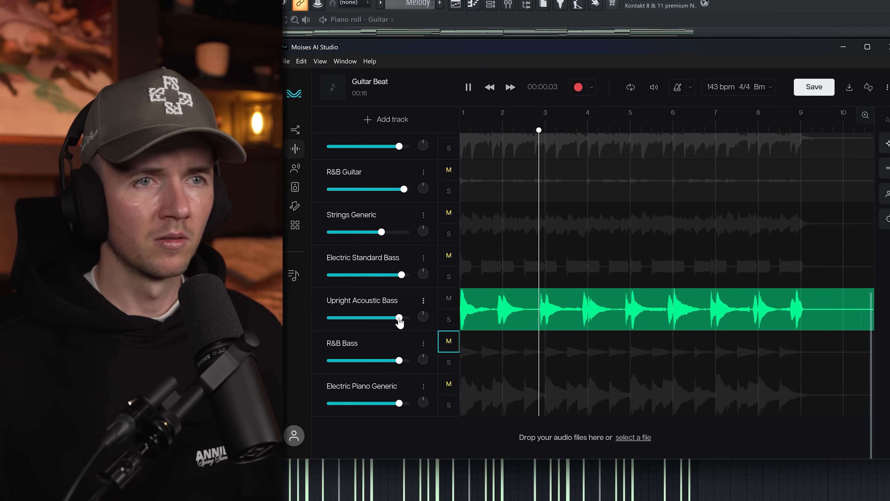
left_click_drag(400, 317, 395, 319)
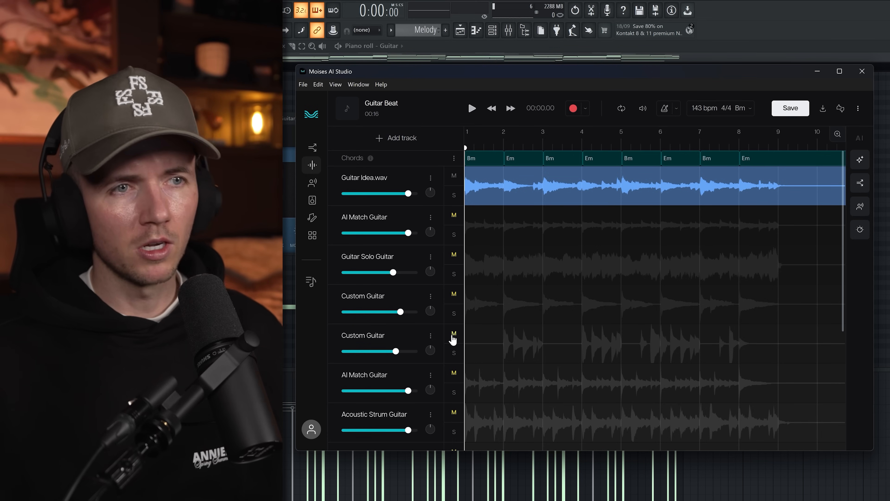
Step: Unmute the edited Custom Guitar and Upright Acoustic Bass tracks and play them together with Guitar Idea.wav
left_click(453, 335)
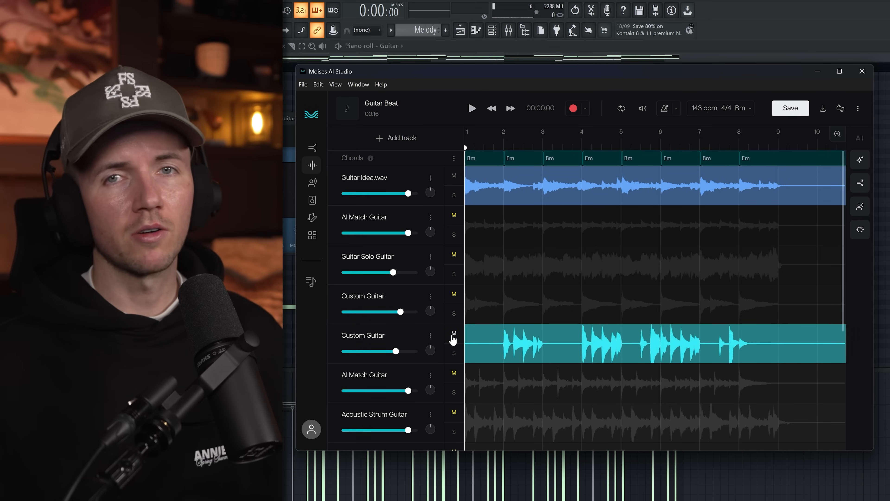
left_click(454, 295)
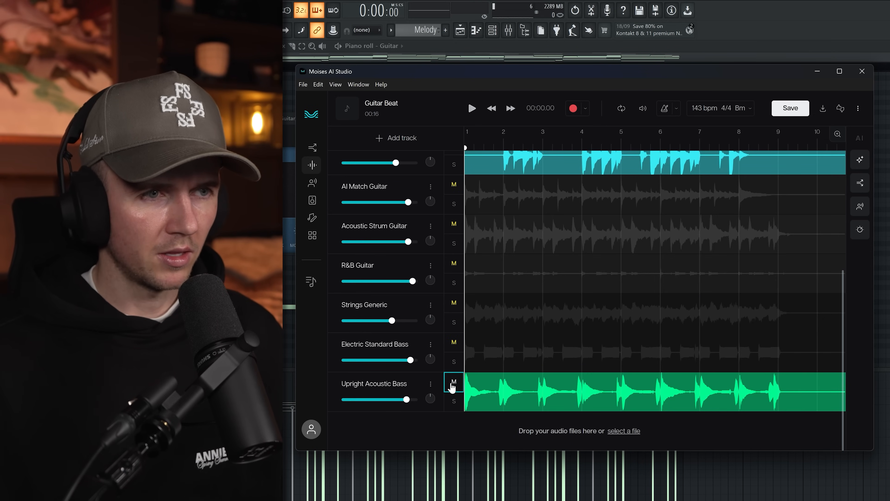
left_click(452, 385)
left_click(452, 386)
key("space")
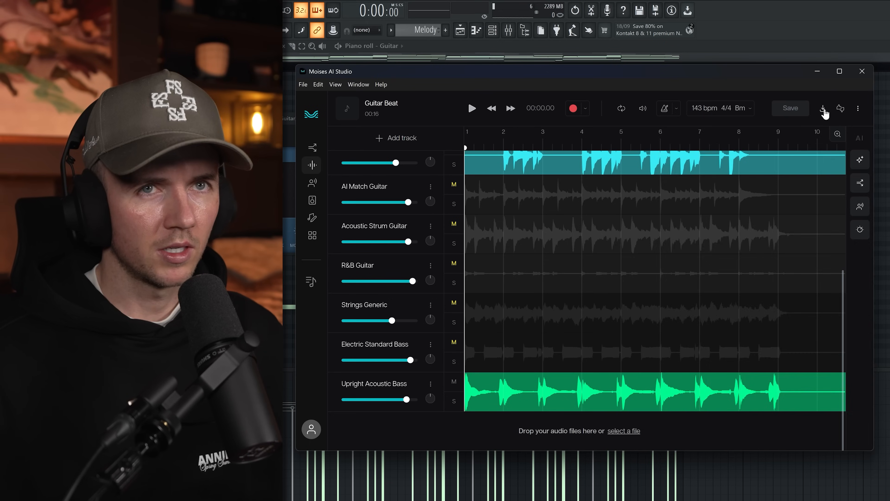
Step: Open the project's export settings and choose to export separate tracks instead of a mix
left_click(822, 109)
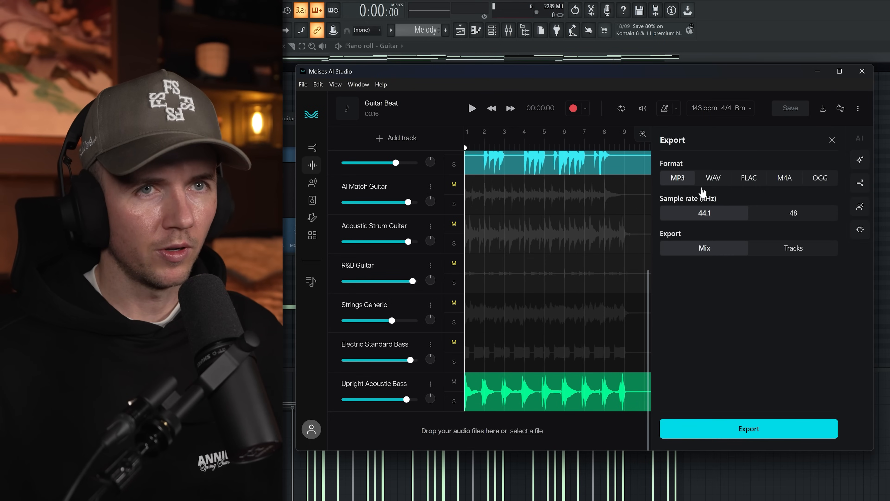
left_click(802, 249)
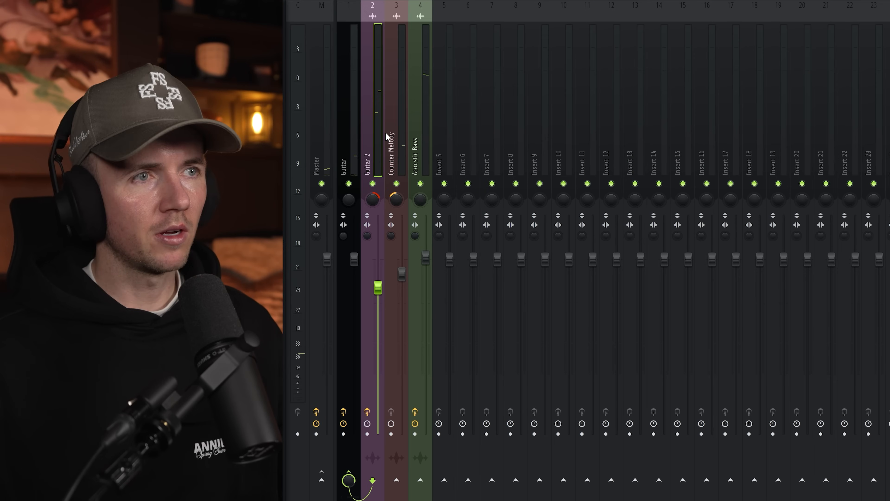
Step: Roll off the Acoustic Bass highs at about 4672 Hz in Fruity Parametric EQ 2, and play back the arrangement
left_click(385, 132, "ctrl")
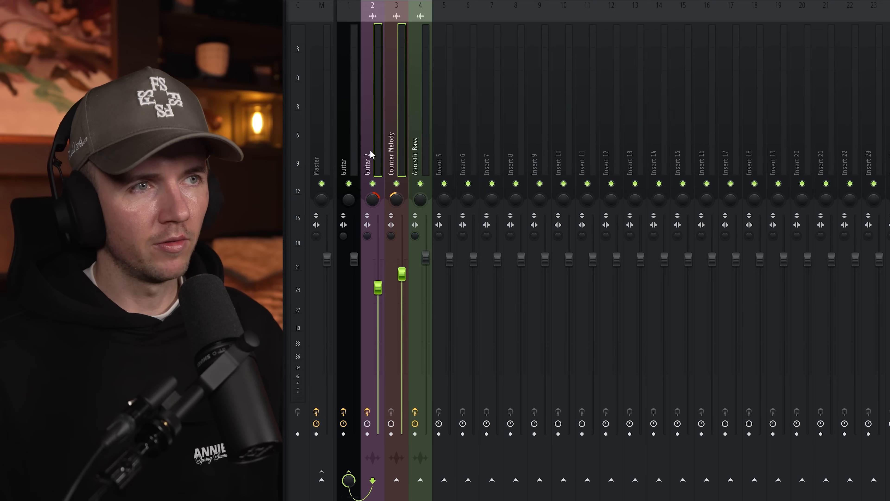
left_click(345, 168)
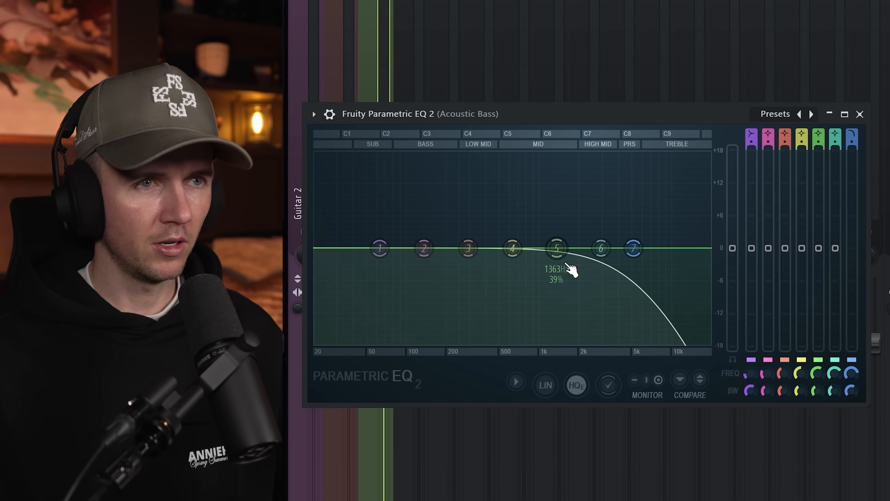
scroll(625, 249, "up", 3)
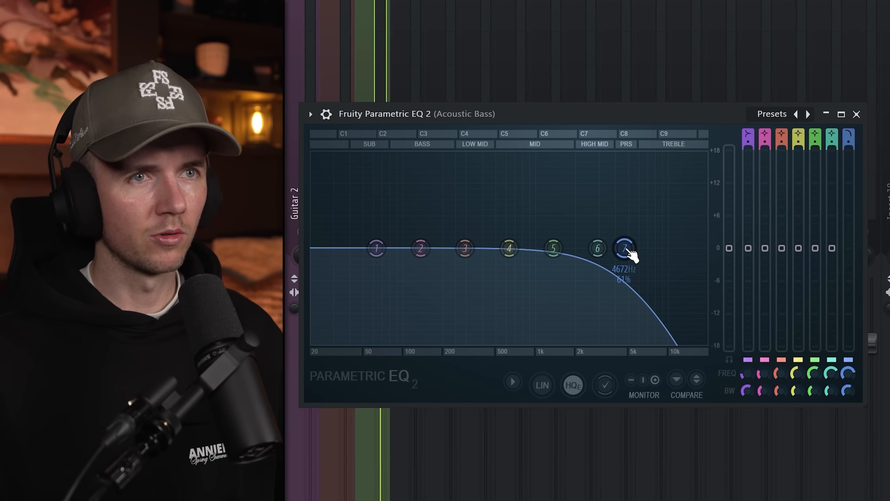
left_click(855, 114)
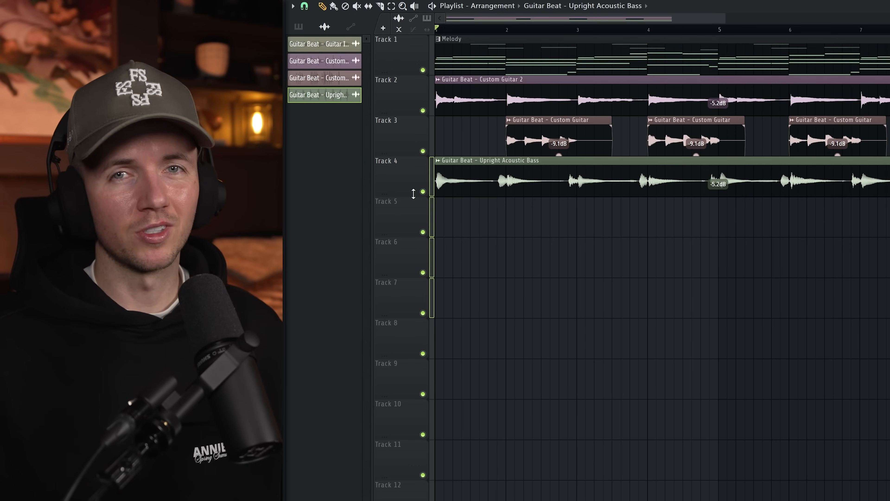
key("space")
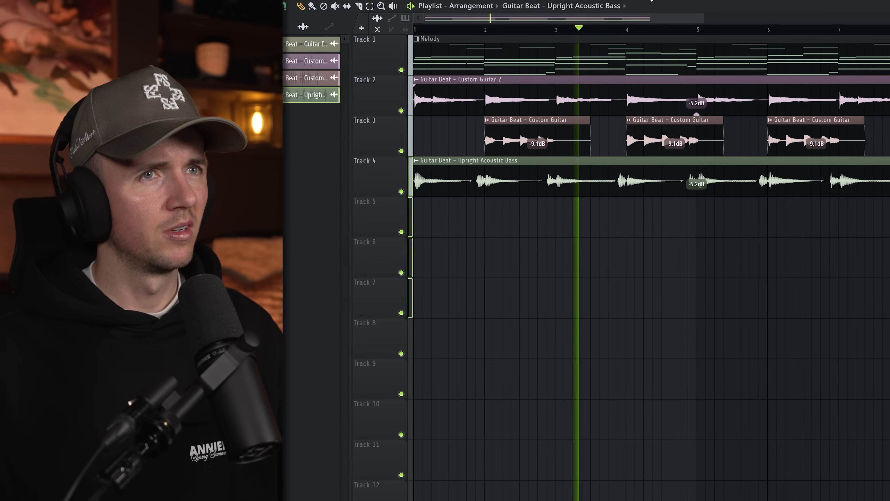
left_click(648, 0)
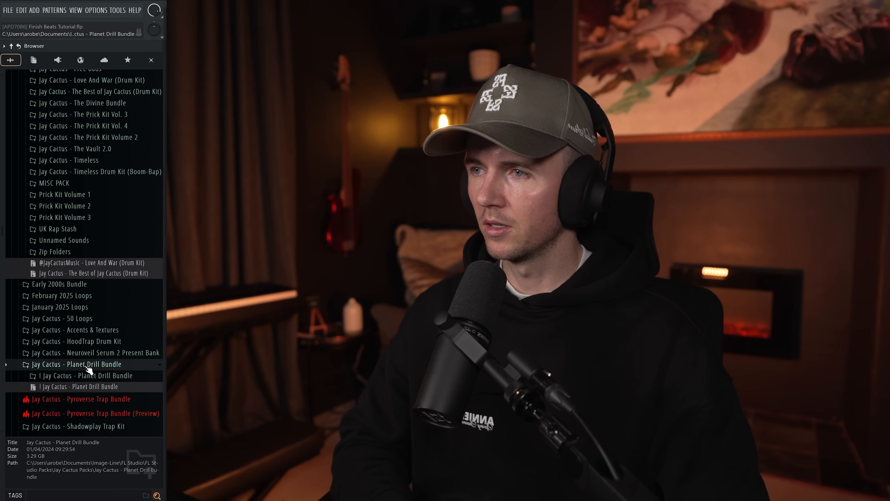
Step: Open the Textures folder of the Ostracon One-Shot Kit in the Planet Drill Bundle and pick the Rain texture
left_click(89, 375)
scroll(94, 351, "down", 1)
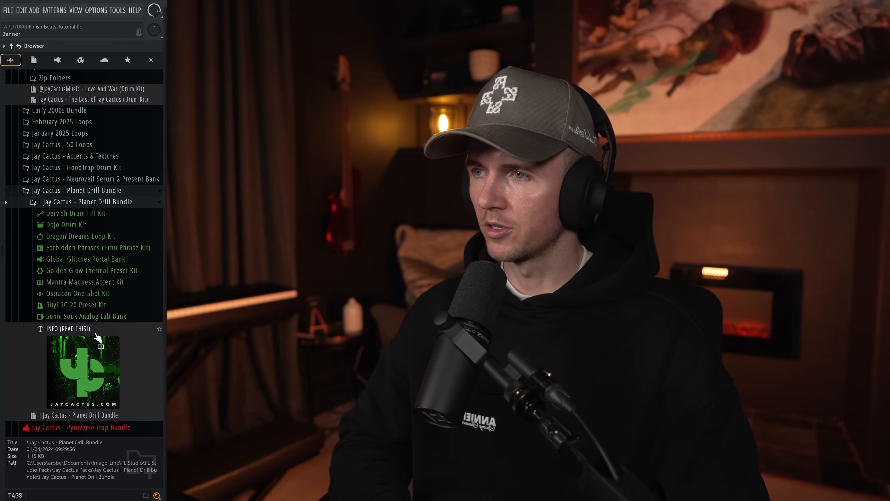
left_click(98, 295)
scroll(95, 319, "down", 2)
left_click(85, 344)
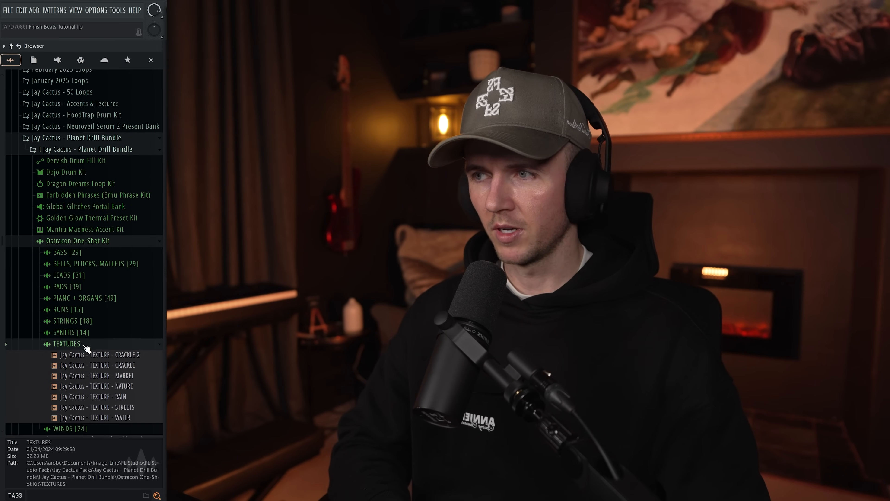
left_click(102, 397)
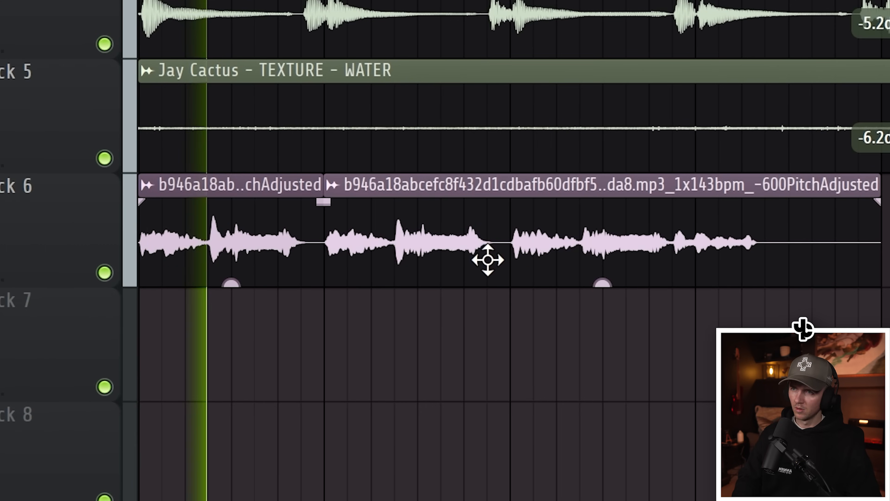
Step: Move the longer vocal clip on Track 6 one bar later, slice it after its first bar and delete that first section
left_click_drag(488, 260, 677, 265)
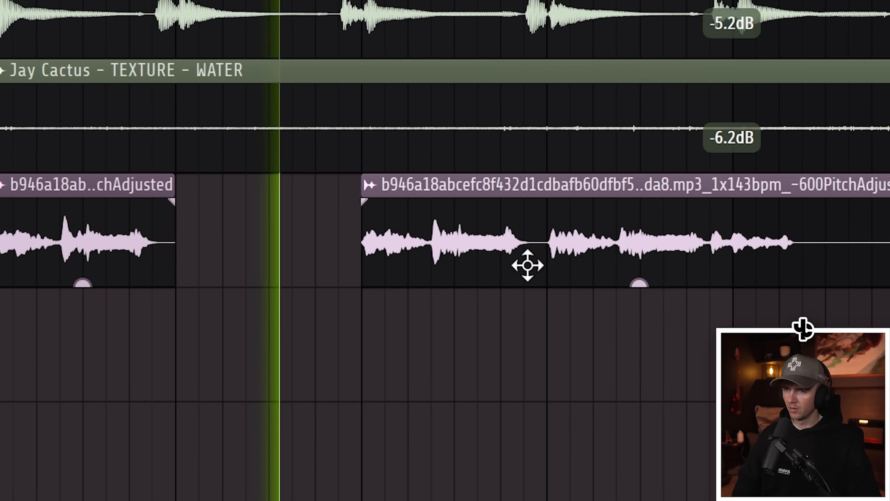
mouse_move(528, 266)
left_mouse_down()
mouse_move(569, 271)
mouse_move(534, 264)
left_mouse_up()
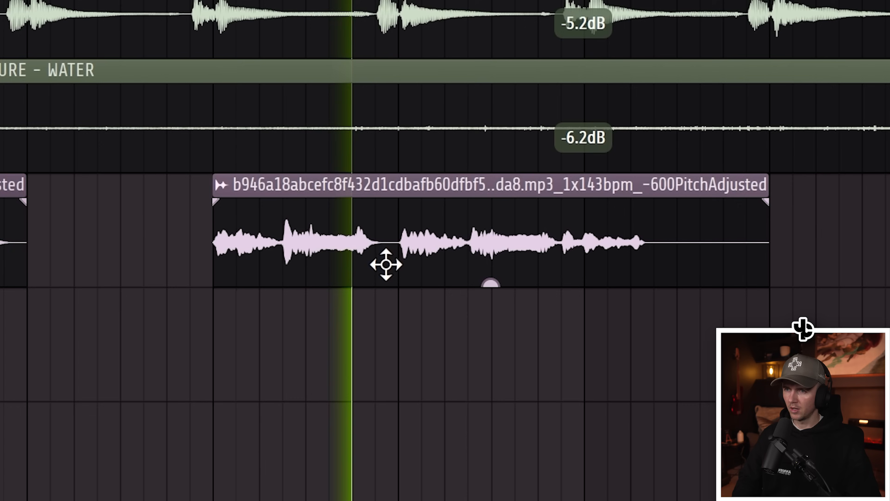
key("c")
left_click(402, 245)
key("p")
right_click(333, 224)
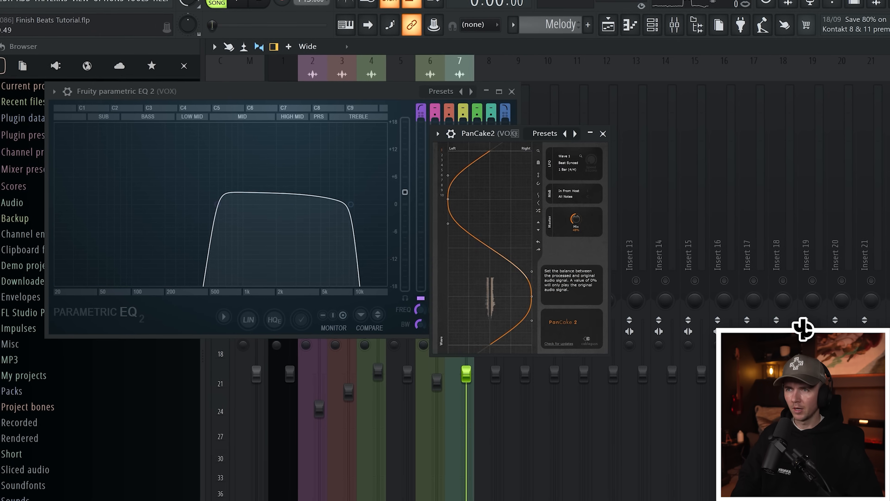
Step: Close the Fruity Delay 2 window and listen to the full arrangement with the effected vocal
key("space")
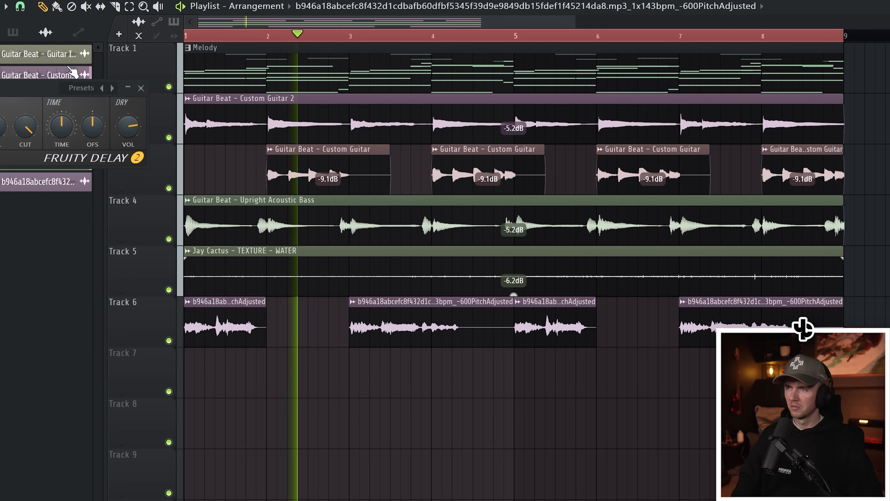
left_click(141, 88)
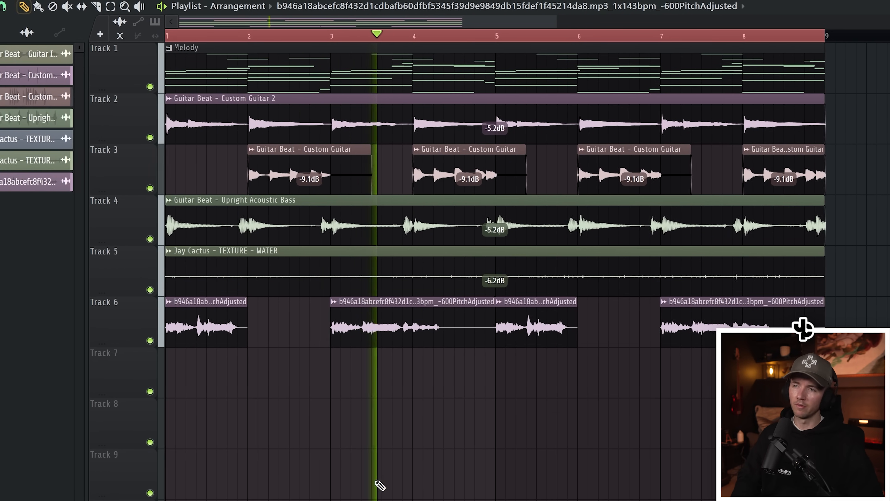
scroll(376, 481, "down", 2)
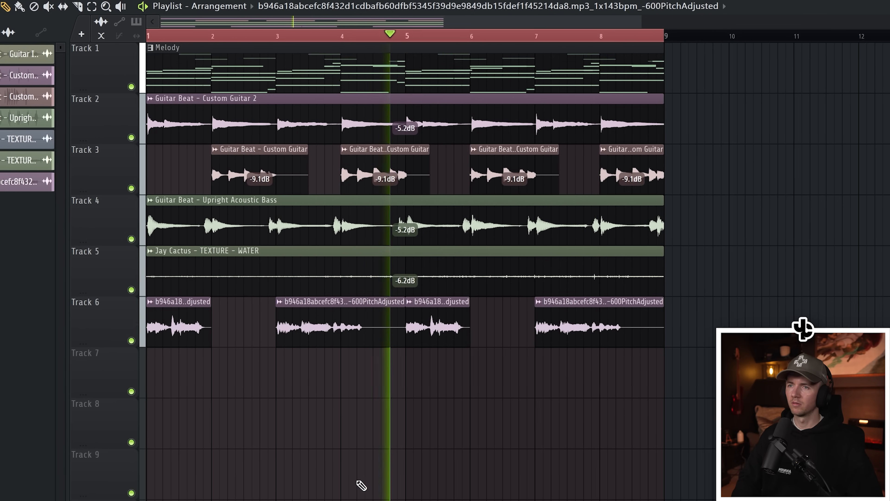
scroll(363, 427, "down", 1)
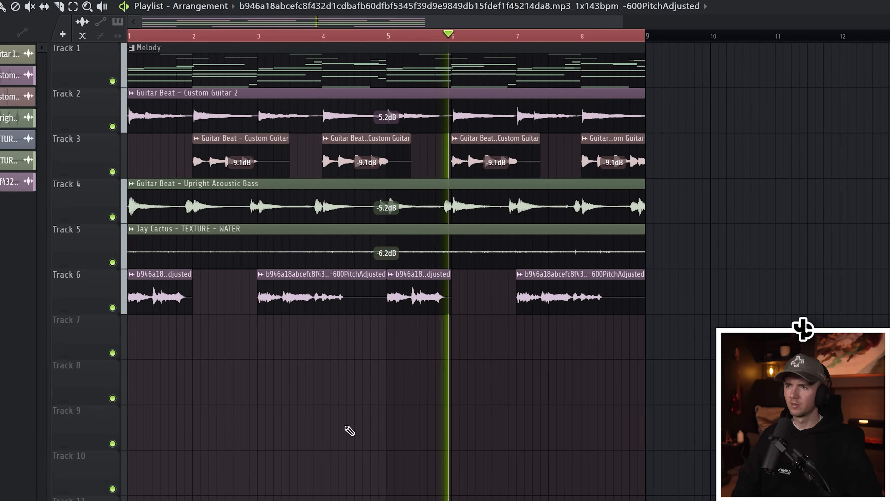
scroll(350, 431, "down", 2)
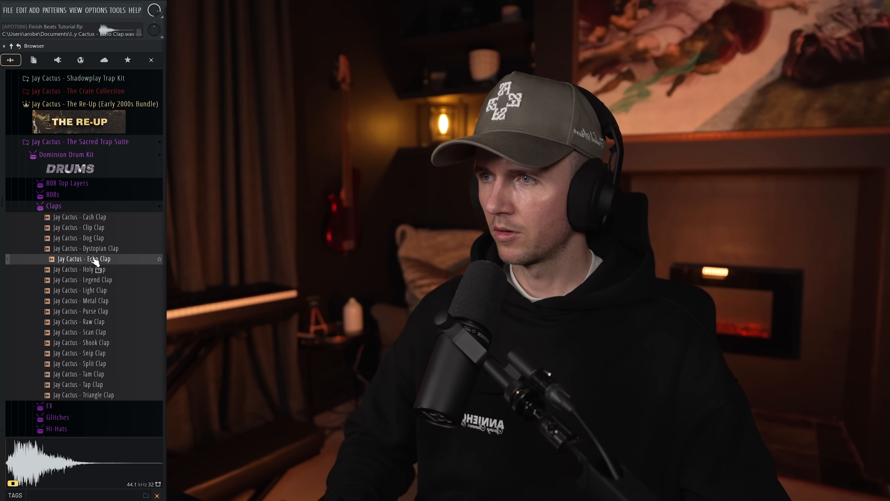
Step: Choose Echo Clap from the Dominion Drum Kit, place it on the ninth step of each bar and duplicate the pattern
left_click(99, 280)
left_click(99, 259)
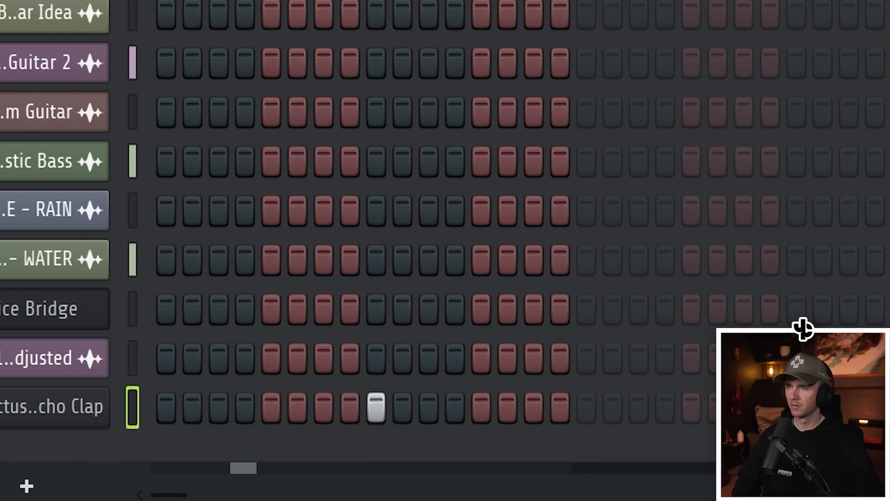
left_click(385, 415)
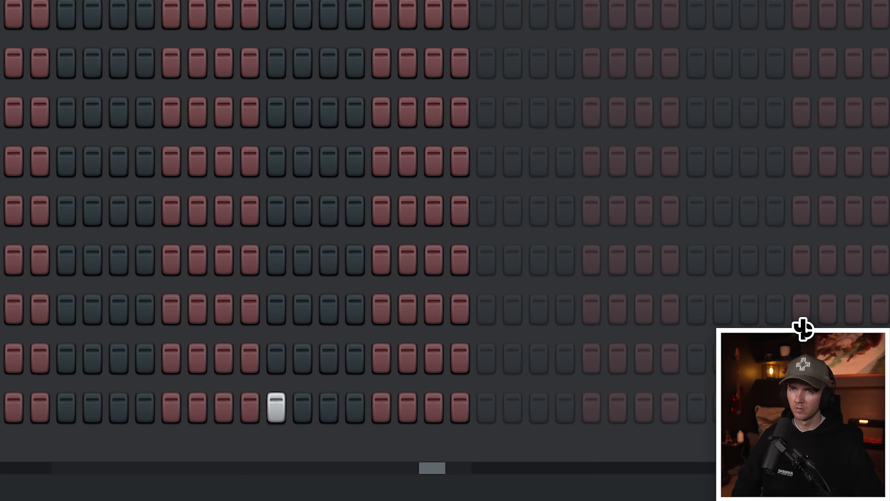
left_click(593, 410)
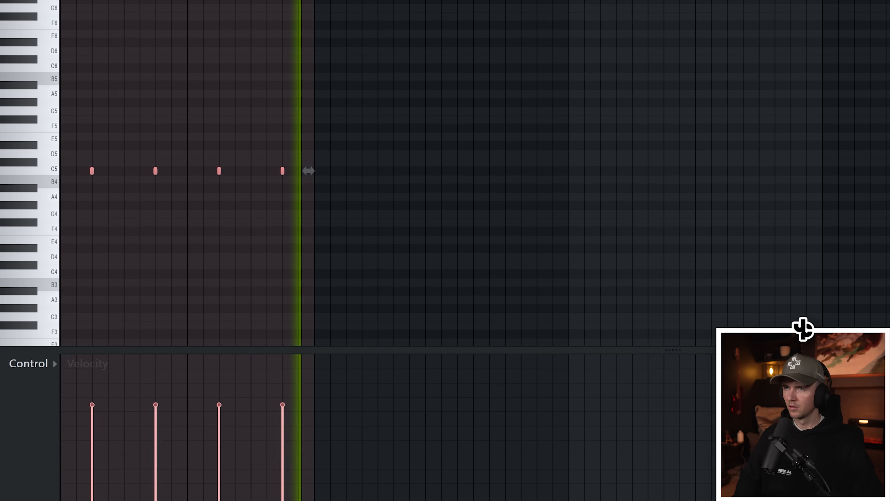
key("ctrl+b")
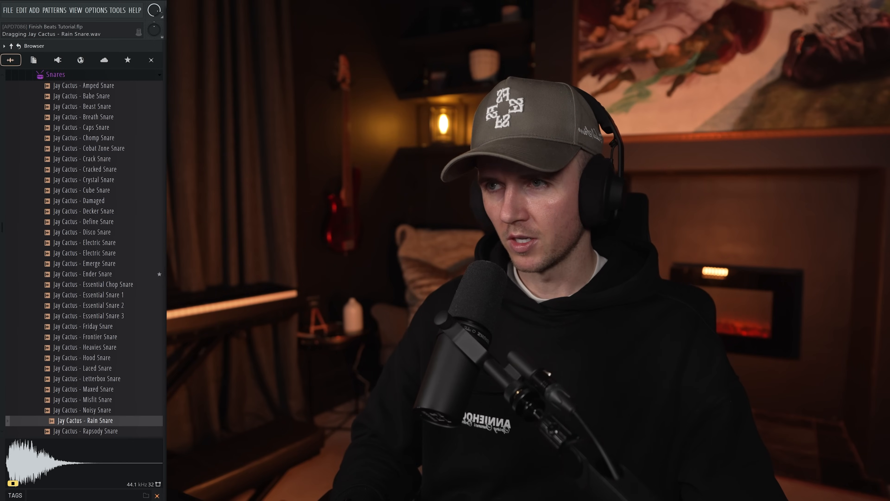
Step: Audition snares in the Magma Drum Kit and add Could Be Snare and Extra Snare to the channel rack
scroll(107, 117, "up", 10)
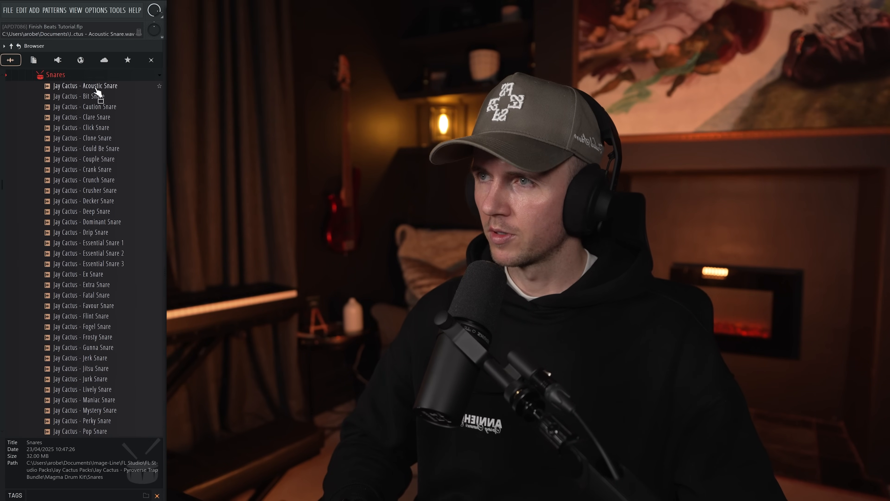
left_click(95, 86)
left_click(101, 108)
left_click(106, 148)
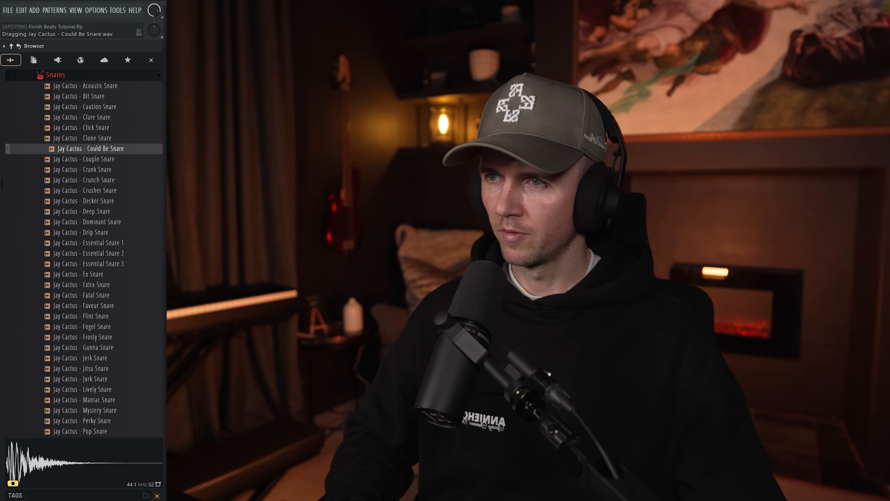
left_click(106, 233)
left_click(110, 285)
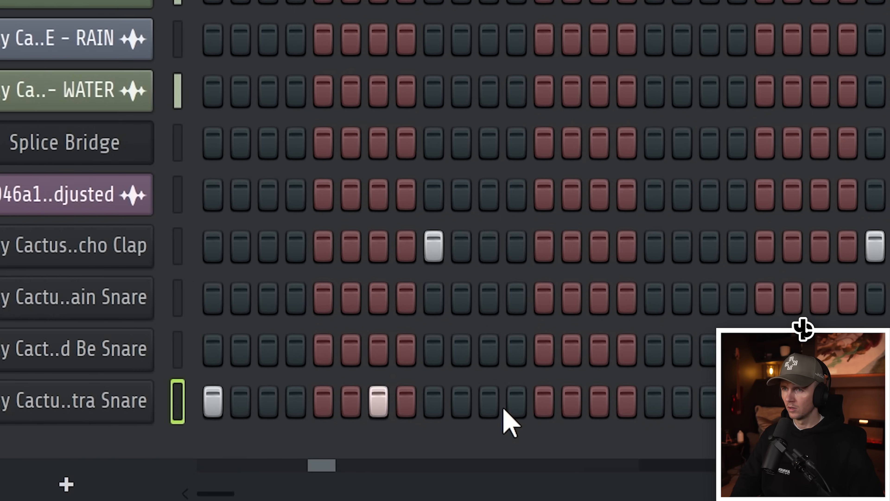
Step: Program a syncopated Extra Snare pattern around the claps across the bars of the step sequencer
left_click(421, 400)
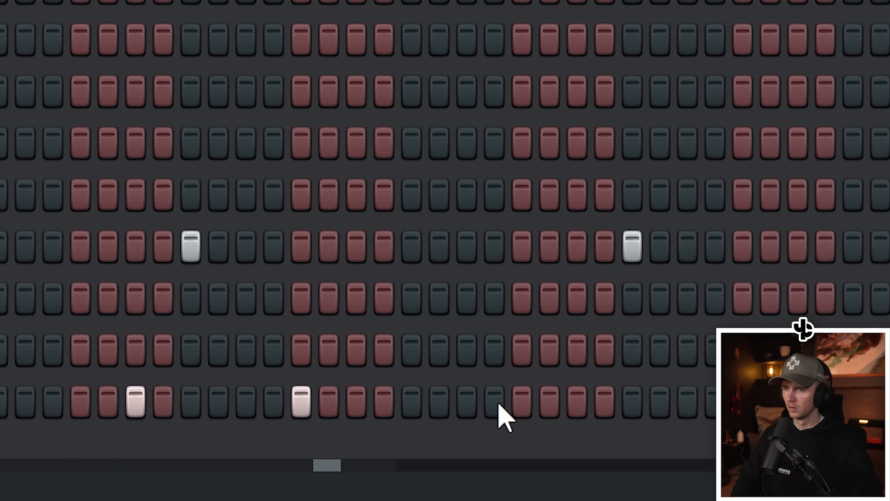
left_click(521, 400)
left_click(564, 400)
left_click(484, 402)
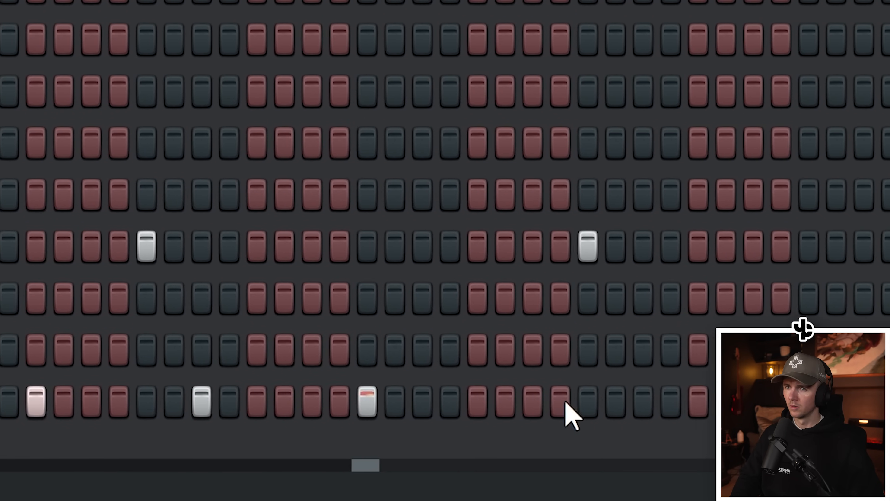
left_click(417, 398)
left_click(576, 403)
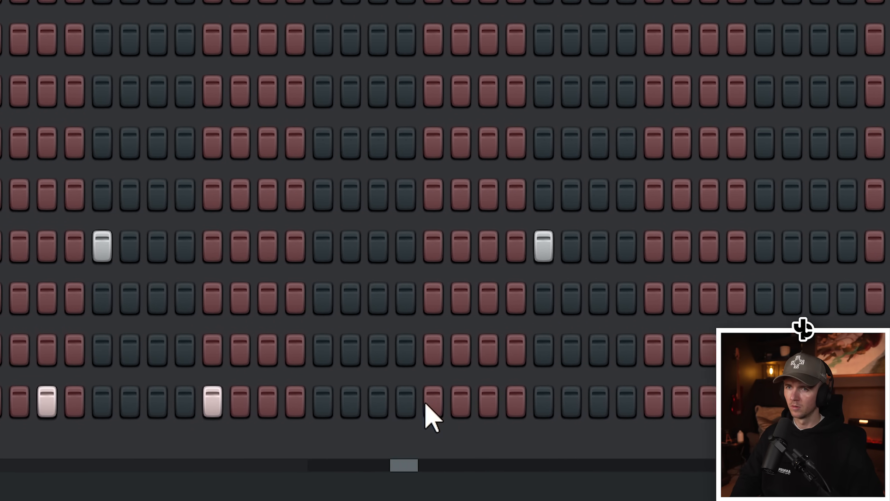
left_click(675, 404)
left_click(450, 402)
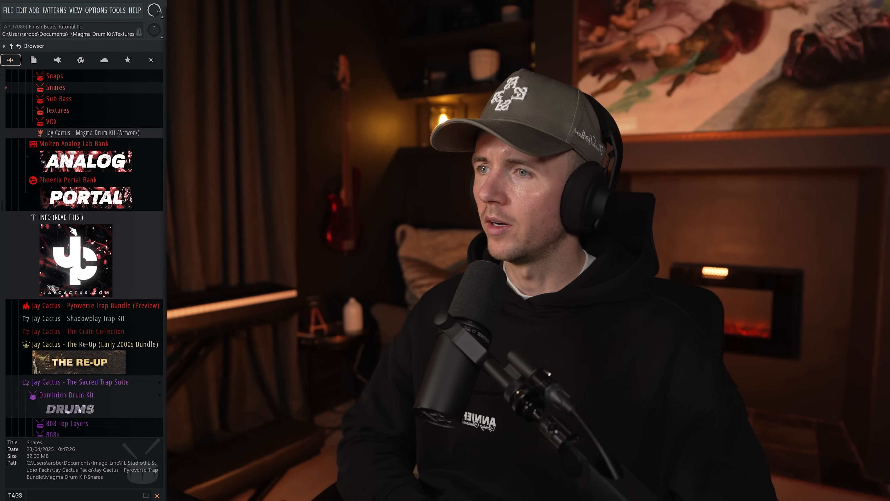
Step: Audition the Dominion Drum Kit's open hats from Glitch to Polar and choose Polar Open Hat
left_click(90, 179)
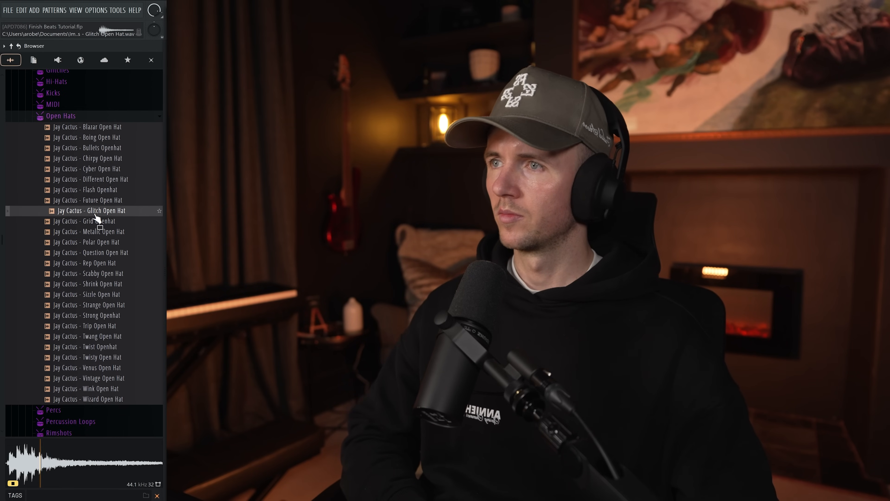
left_click(98, 221)
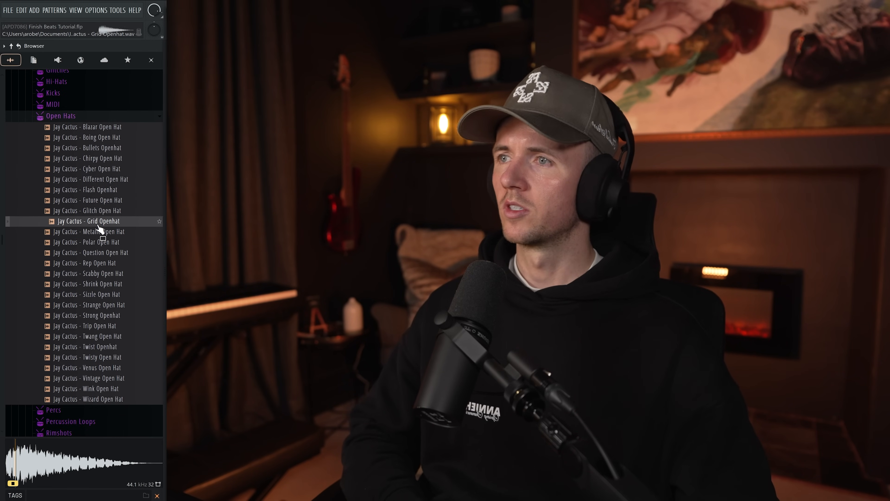
left_click(102, 231)
left_click(107, 242)
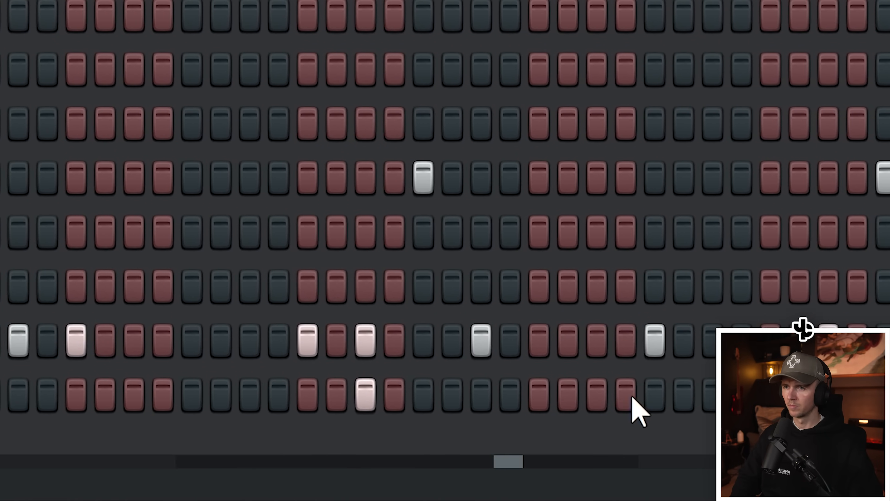
Step: Duplicate the first two bars of Polar Open Hat notes into bars 3–4, and repeat bars 1–4 into bars 5–8
key("space")
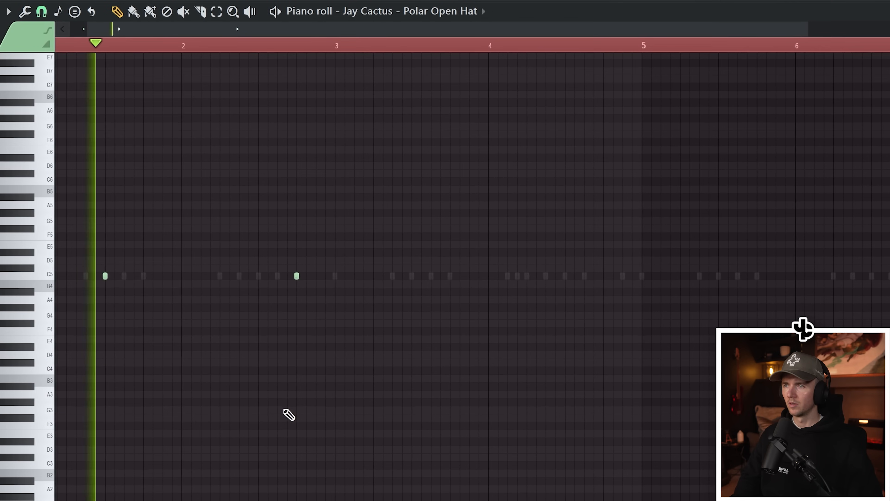
left_click_drag(56, 46, 250, 57)
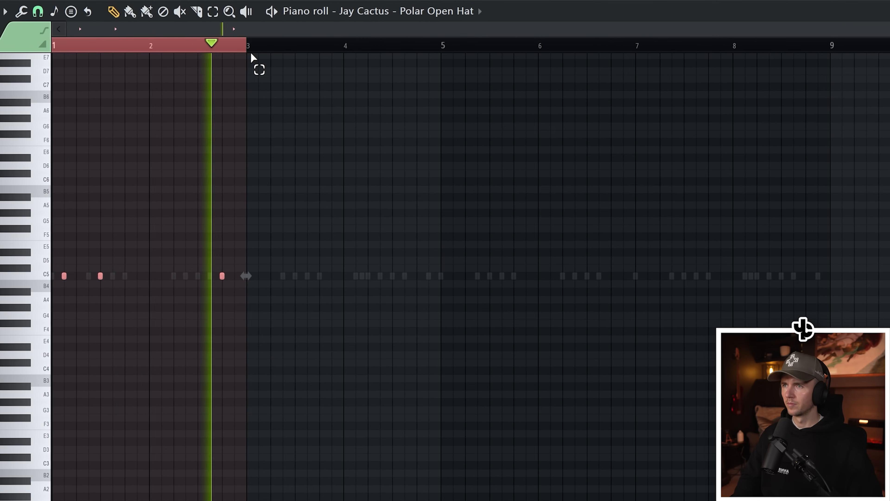
key("ctrl+b")
right_click(351, 155)
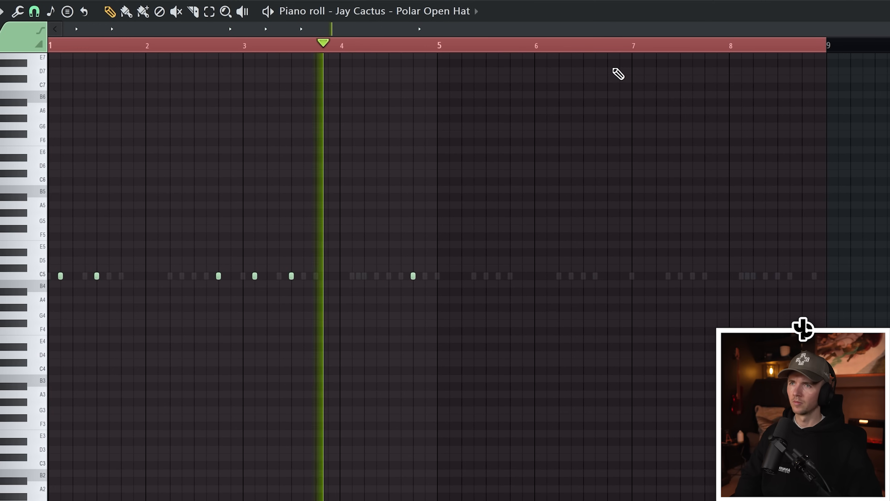
left_click_drag(829, 45, 436, 41)
key("ctrl+b")
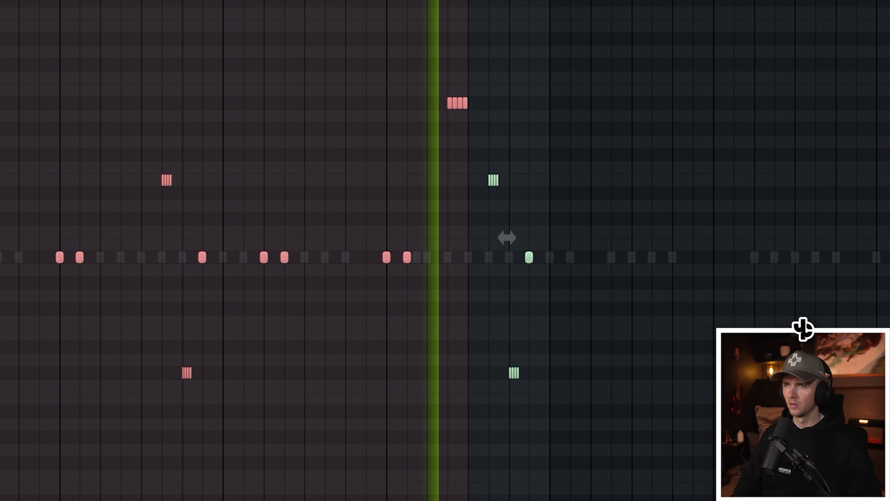
Step: Duplicate the selected hi-hat notes and pitched rolls into bars 5–8, and clear the selection
left_click_drag(507, 237, 511, 237, "ctrl+alt")
key("ctrl+b")
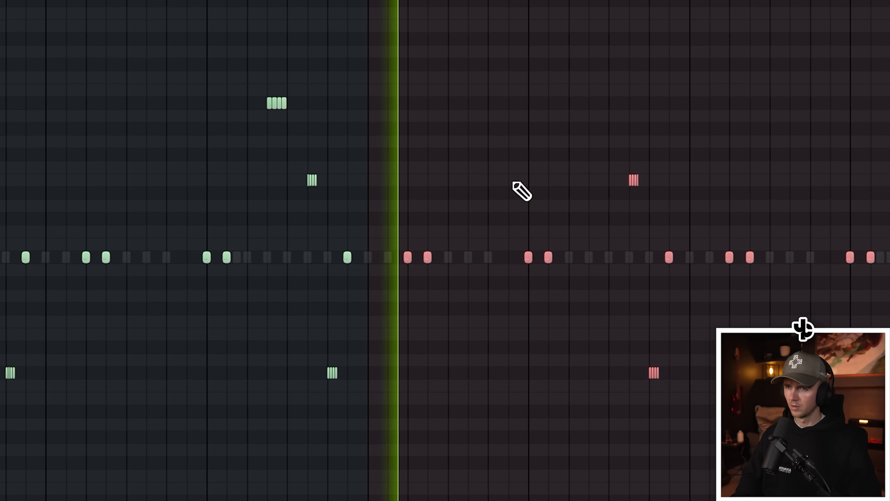
key("ctrl+d")
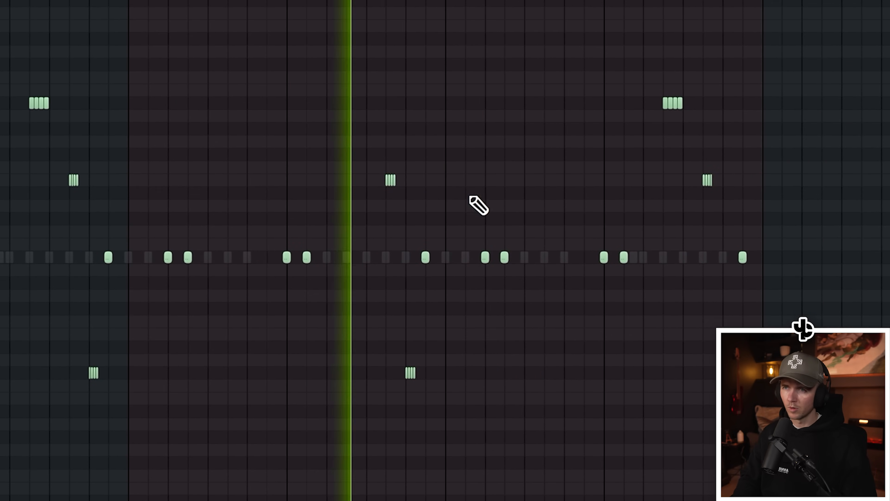
Step: Vary the hi-hats in bar 8 with three C6 notes, three very short E4 notes and the four-note roll moved down to C4
scroll(470, 197, "up", 2)
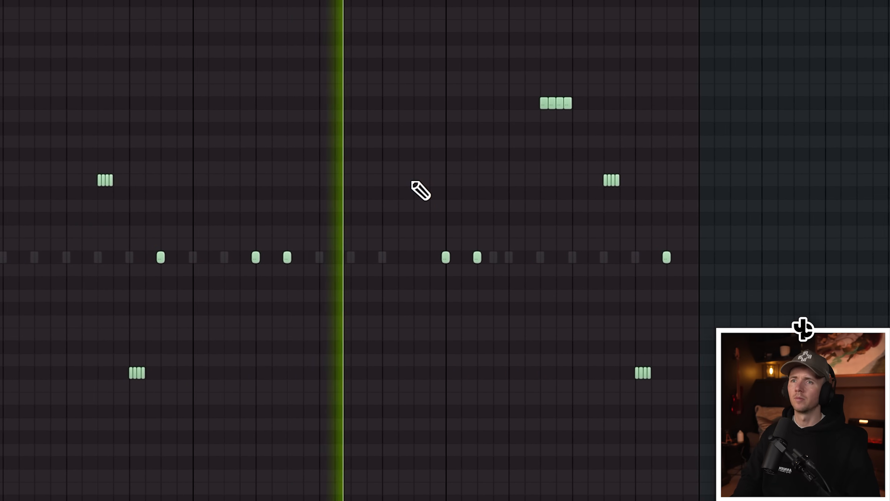
scroll(117, 107, "down", 2)
scroll(56, 114, "up", 4)
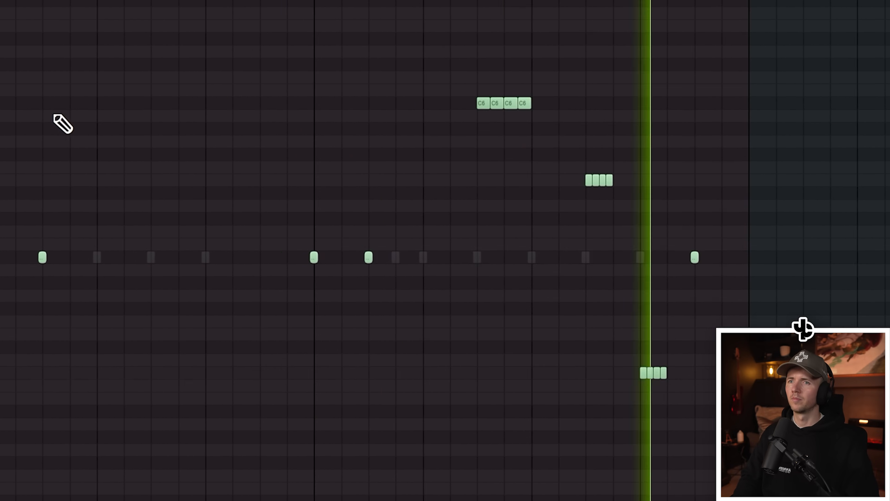
left_click(630, 279)
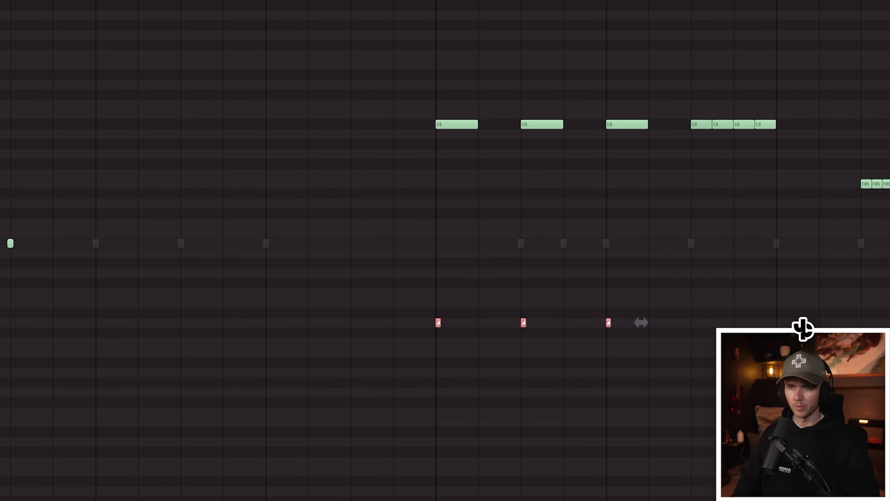
scroll(273, 485, "down", 8)
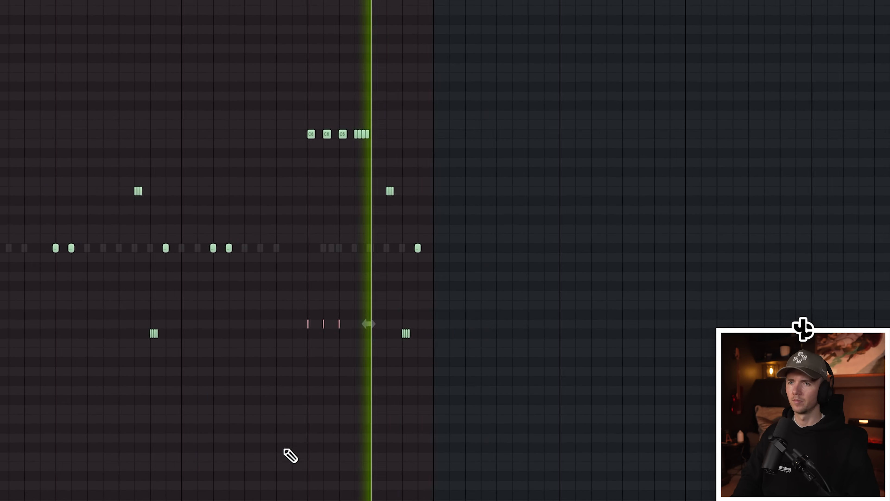
scroll(325, 426, "up", 5)
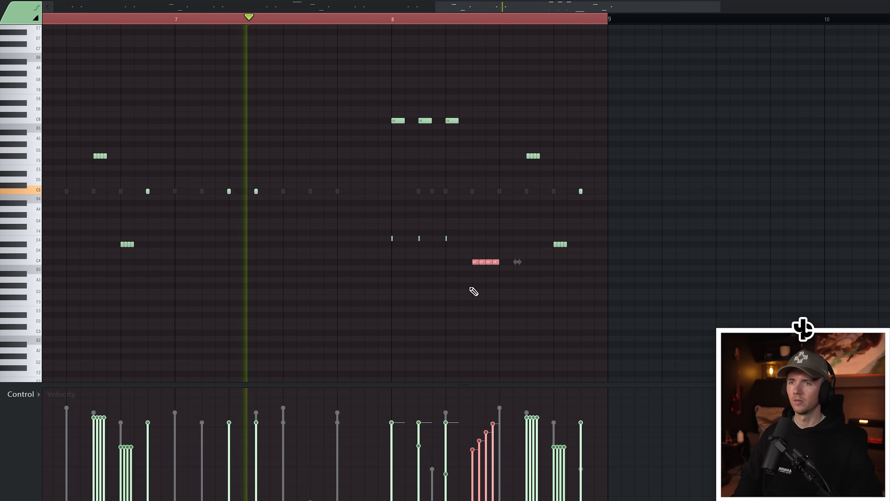
scroll(478, 305, "down", 3)
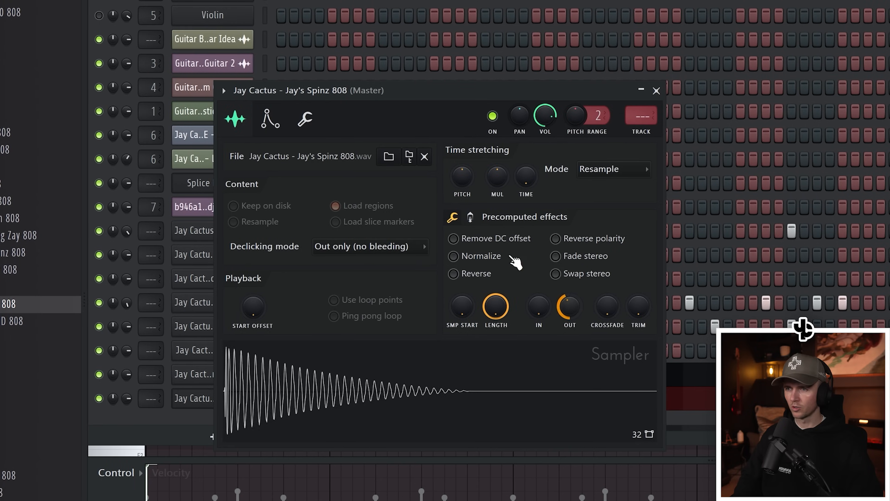
Step: Program the Jay's Spinz 808 line with B4 notes on strong beats and pairs of E5 notes in between across the pattern
left_click(467, 216)
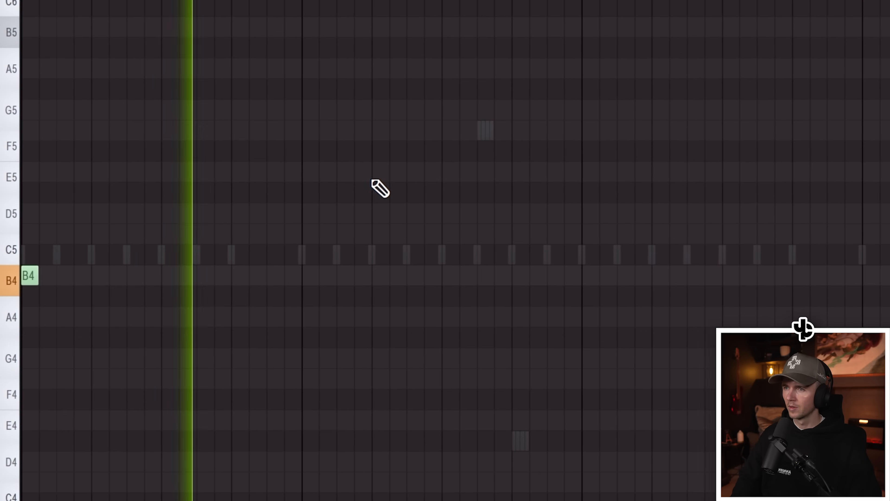
left_click(373, 178)
left_click(478, 177)
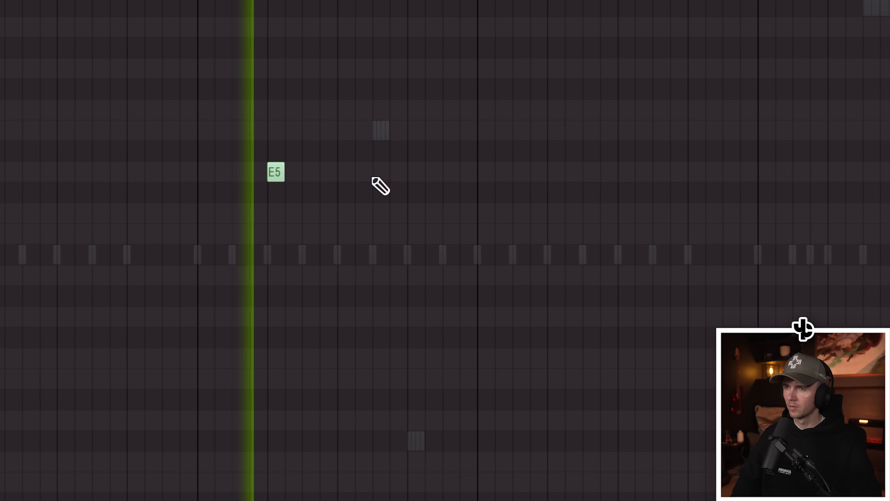
left_click(375, 277)
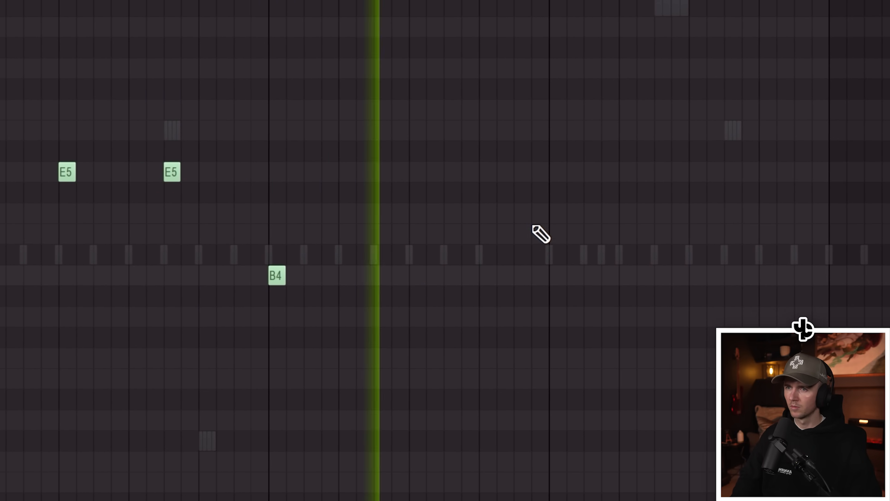
left_click(515, 171)
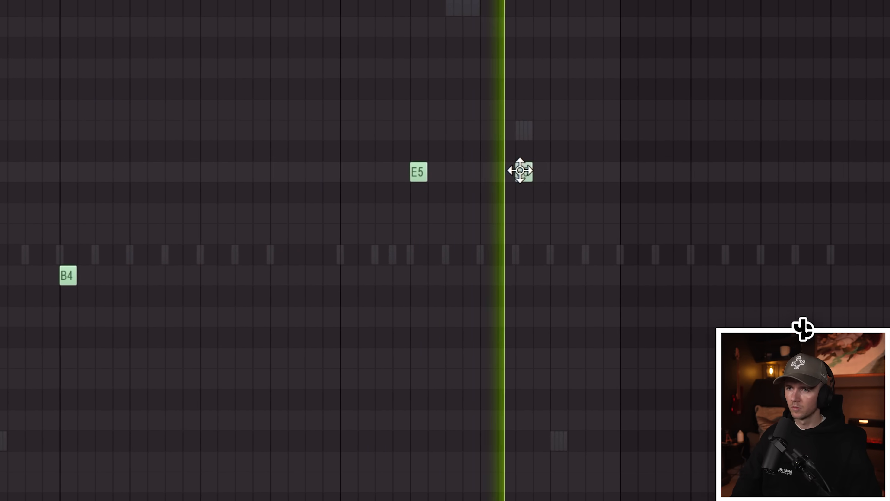
left_click(624, 172)
left_click(731, 276)
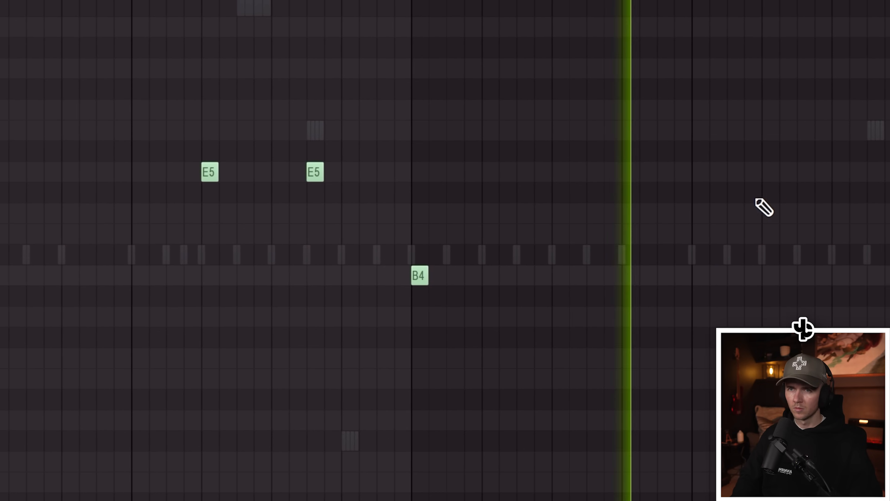
left_click(874, 172)
left_click(771, 171)
left_click(876, 275)
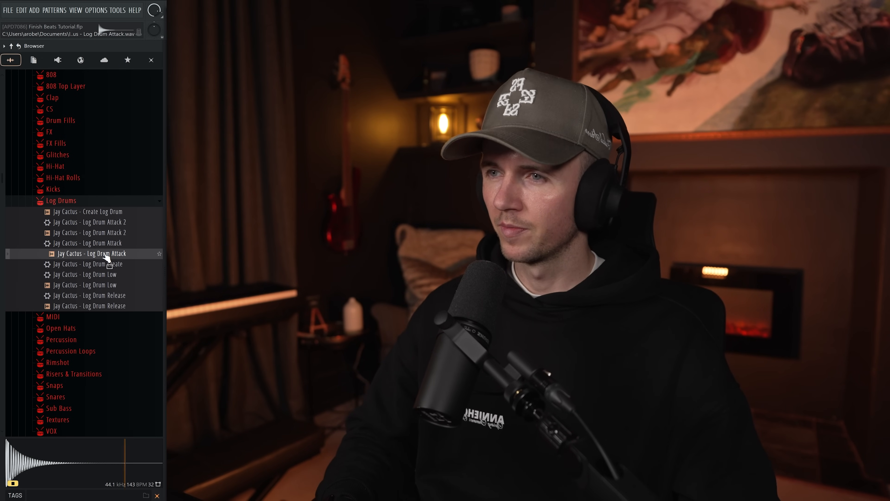
Step: Audition the Magma Drum Kit's log drums and repeat the Log Drum Attack phrase of one B4 and two B5 notes every two bars
left_click(105, 285)
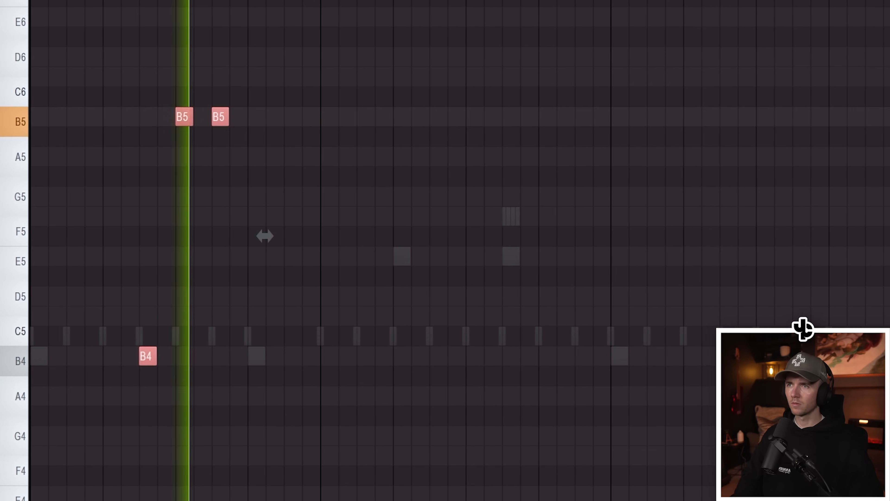
key("ctrl+b")
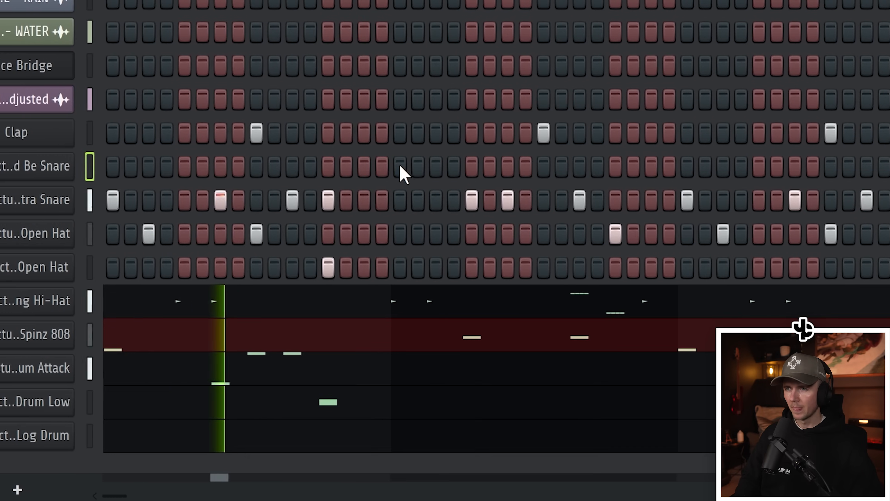
Step: Add two Could Be Snare hits at the start of bar 2 and repeat them in bar 6
left_click(387, 174)
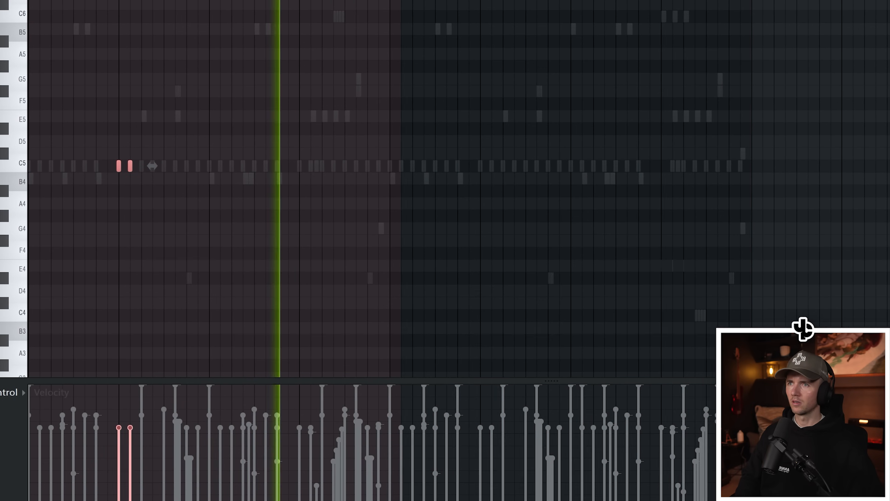
key("ctrl+a")
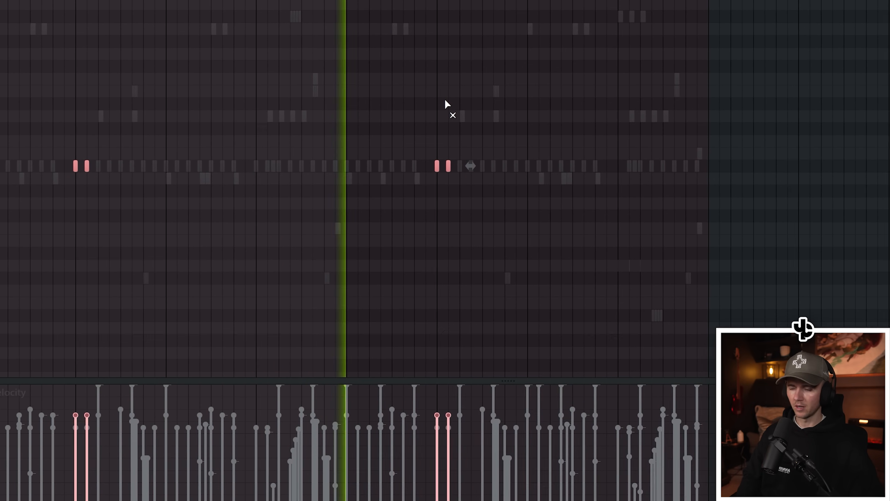
key("Down")
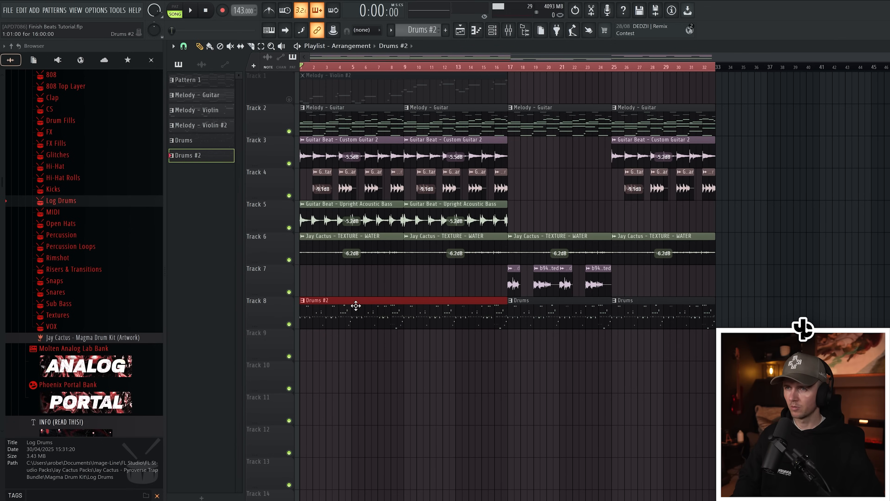
Step: Rework the Kick notes in the Drums #2 pattern, deleting some hits and adding others between them for a varied rhythm
key("F7")
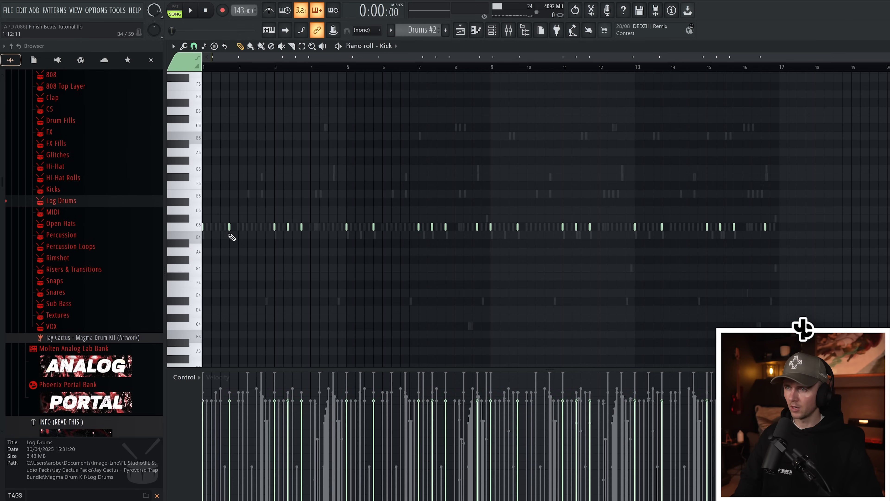
scroll(229, 234, "up", 3)
right_click(231, 227)
key("space")
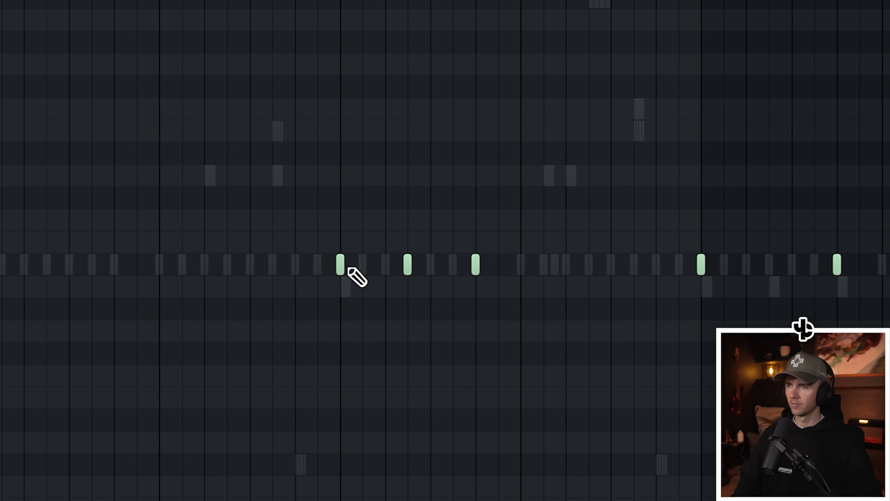
left_click(211, 266)
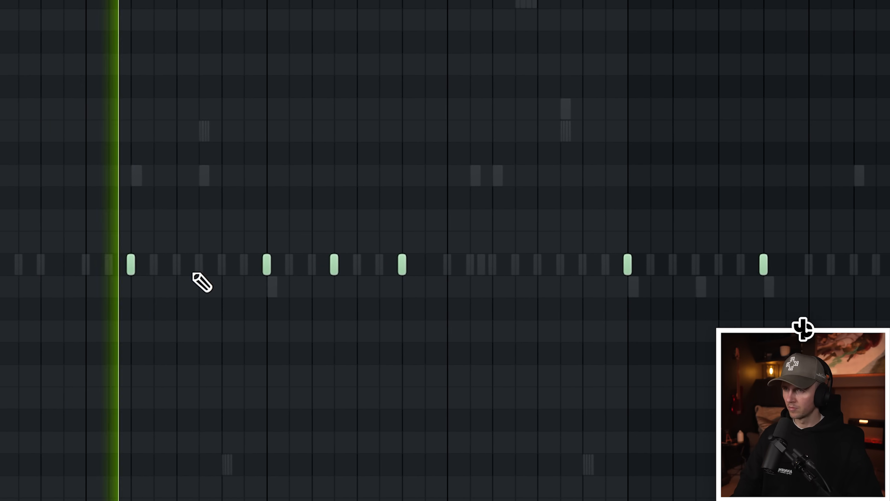
left_click(199, 266)
right_click(402, 265)
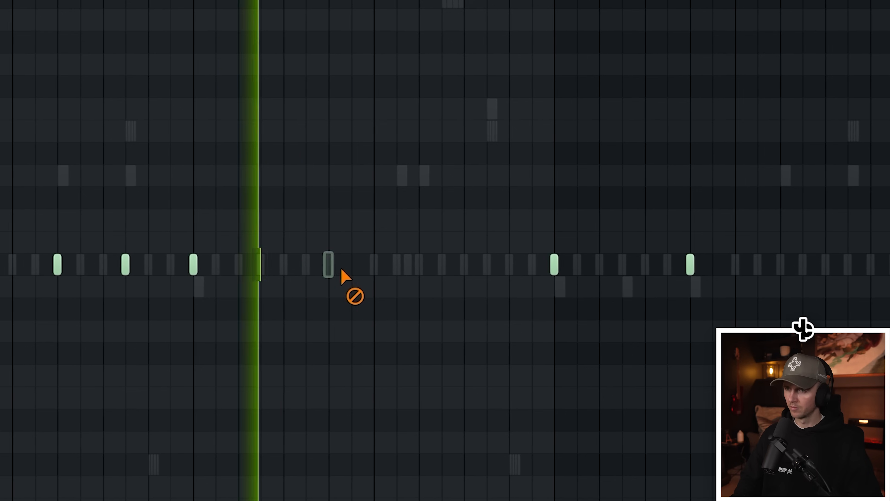
left_click(422, 267)
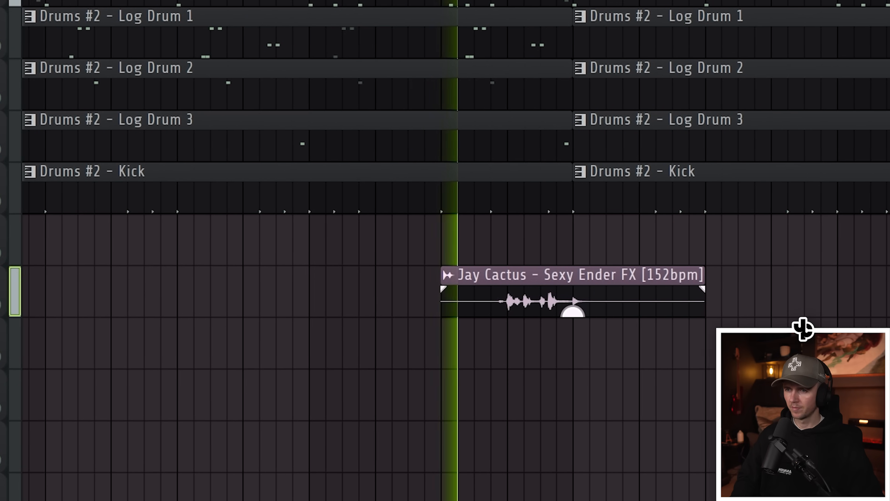
Step: Set the Sexy Ender FX clip to -3.3 dB and place Snuffy Fill on the track below at -6.0 dB, starting with the next drum section
scroll(488, 386, "down", 2)
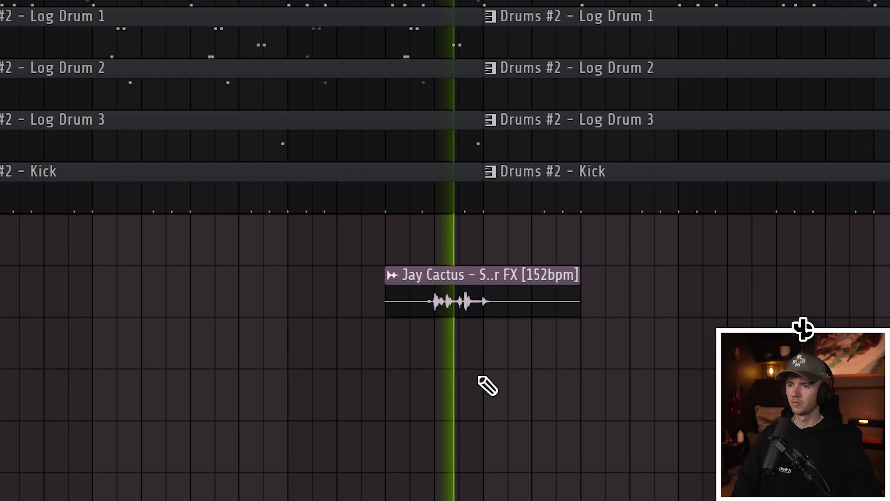
scroll(488, 385, "down", 1)
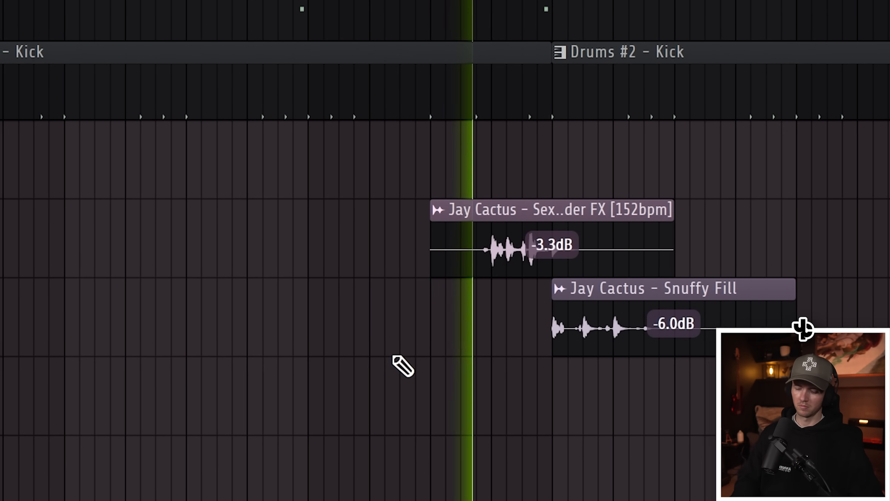
scroll(375, 355, "down", 2)
scroll(237, 359, "down", 1)
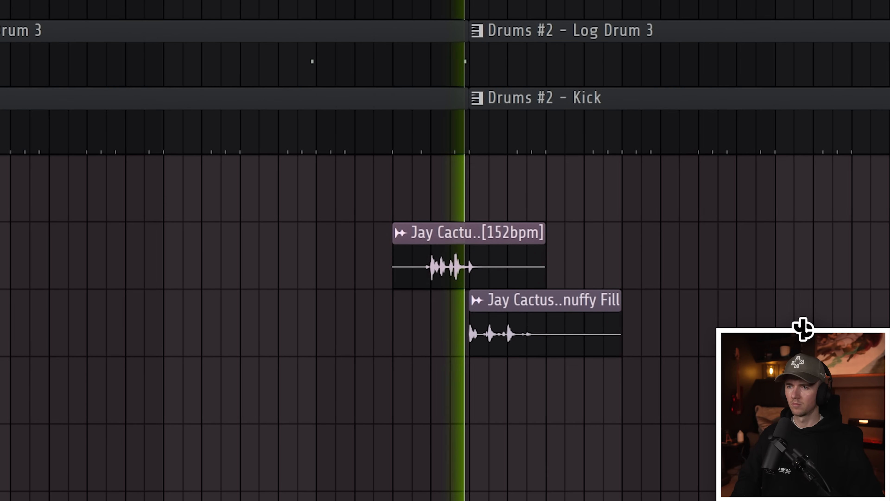